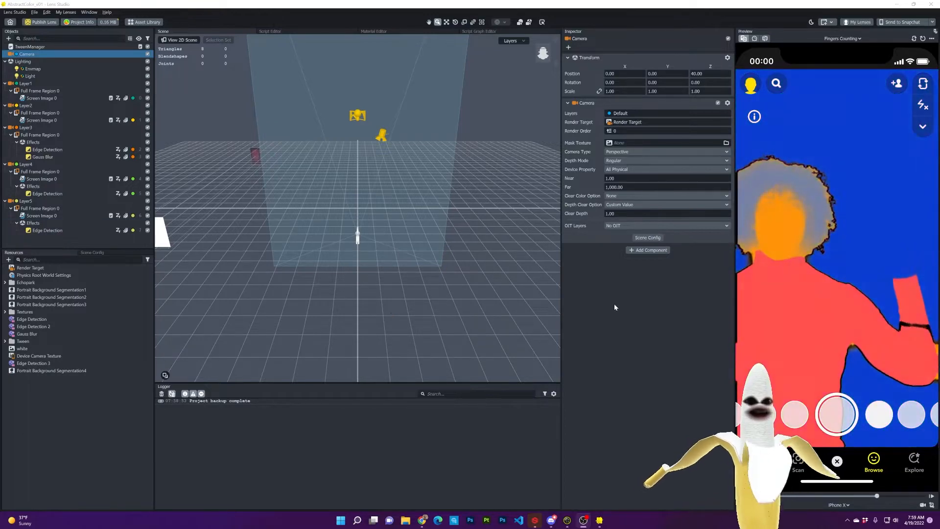
Create a new project and switch the preview video to Fingers Counting
{"action": "left_click", "coordinate": [34, 12]}
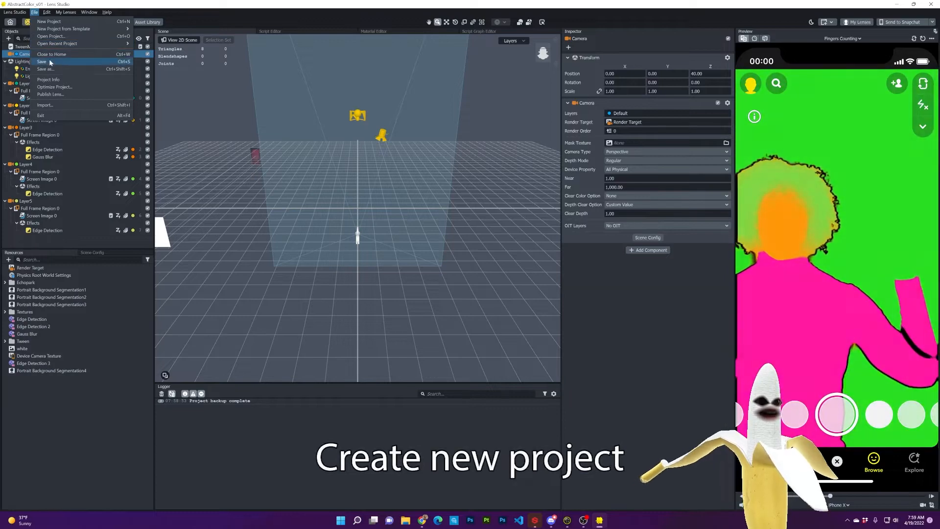
{"action": "left_click", "coordinate": [49, 21]}
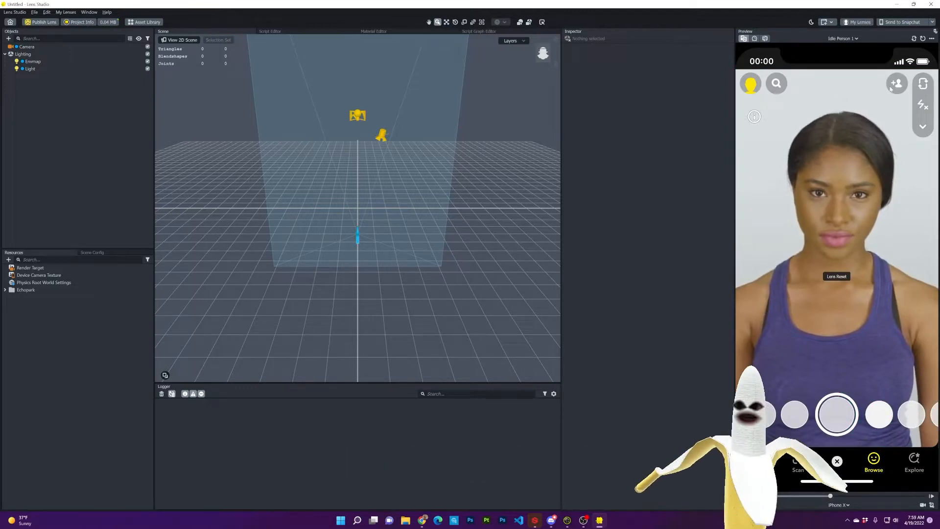
{"action": "left_click", "coordinate": [839, 38]}
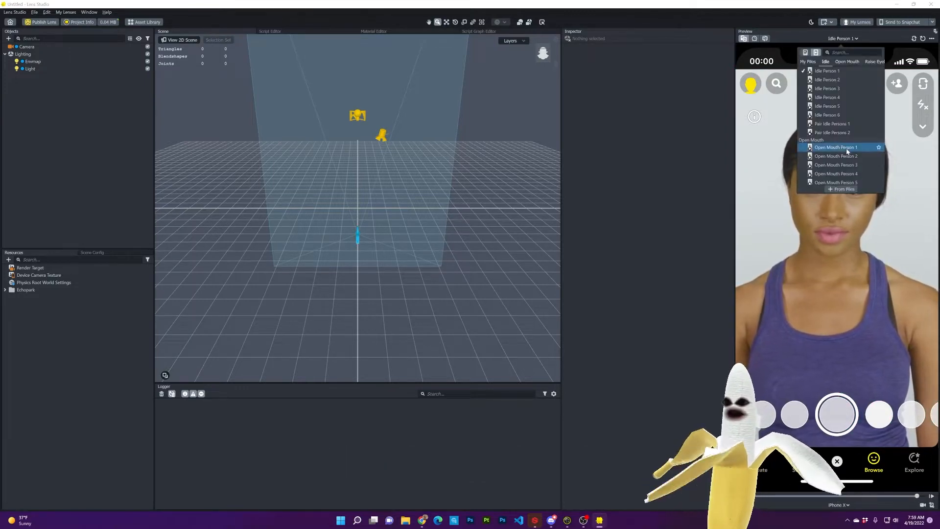
{"action": "scroll", "coordinate": [845, 151], "scroll_direction": "down", "scroll_amount": 3}
{"action": "scroll", "coordinate": [846, 151], "scroll_direction": "down", "scroll_amount": 3}
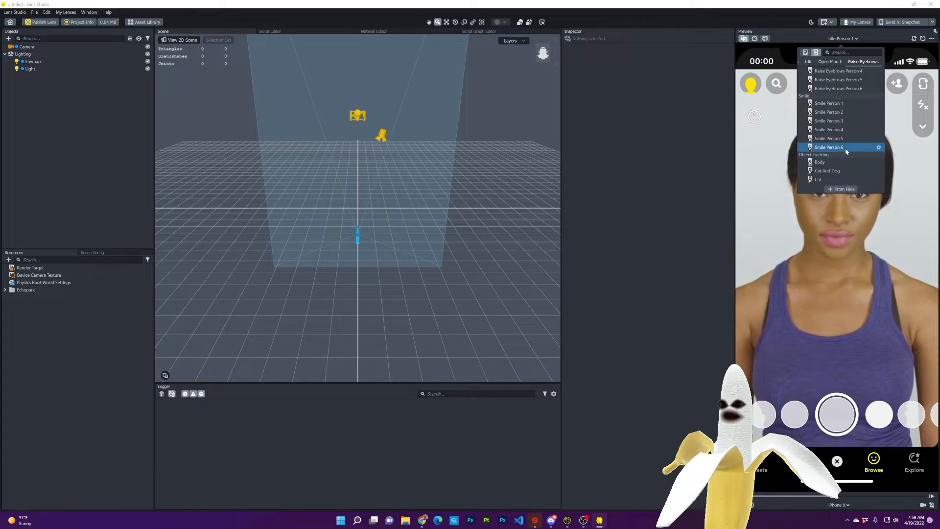
{"action": "scroll", "coordinate": [845, 148], "scroll_direction": "down", "scroll_amount": 1}
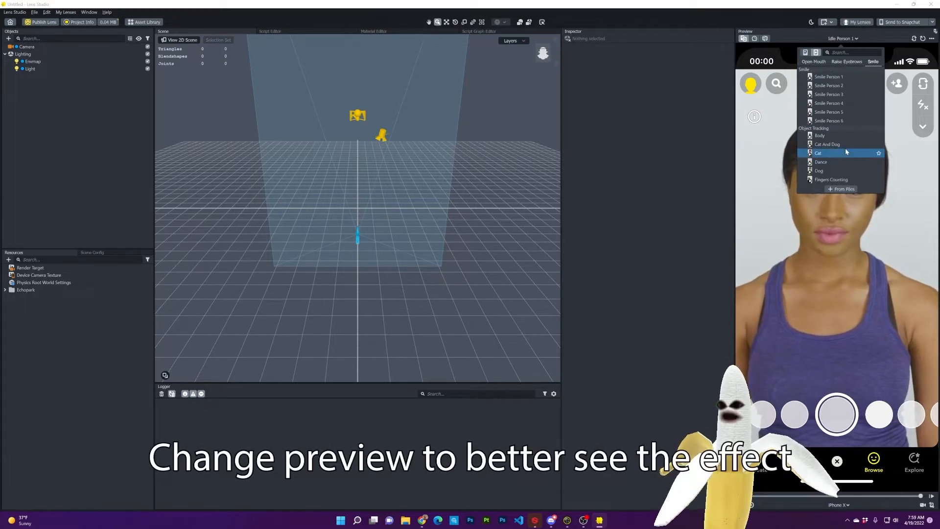
{"action": "left_click", "coordinate": [831, 180]}
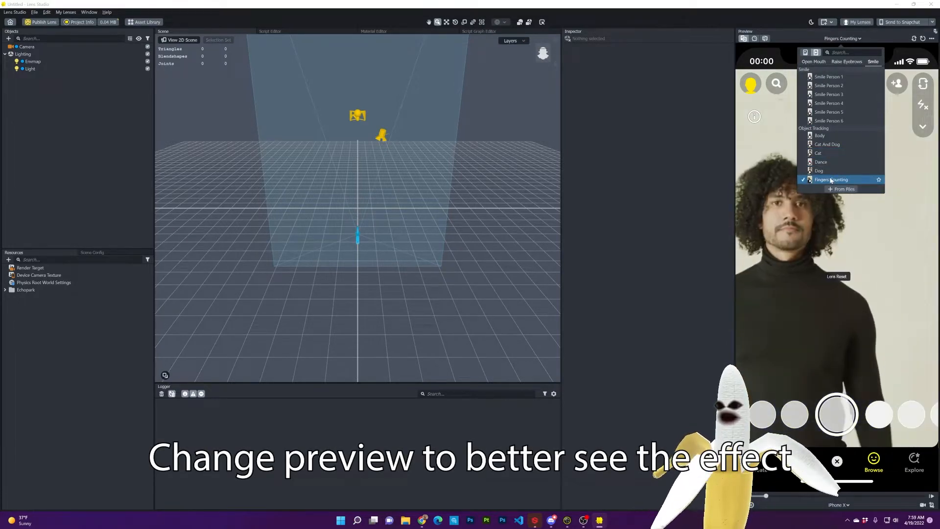
{"action": "left_click", "coordinate": [59, 352]}
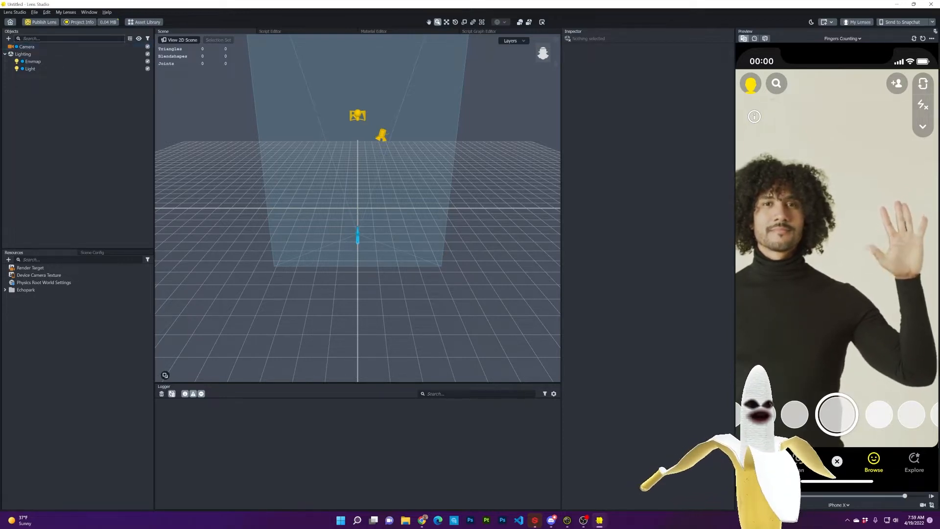
Add a Screen Image object and import the white JPG from the Snapchat _commonassets folder into the project resources
{"action": "left_click", "coordinate": [9, 38]}
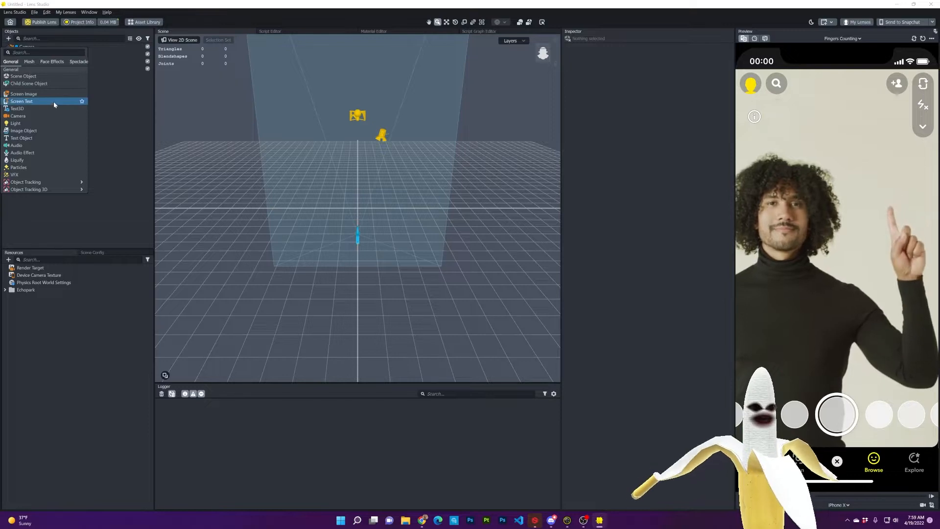
{"action": "left_click", "coordinate": [34, 96]}
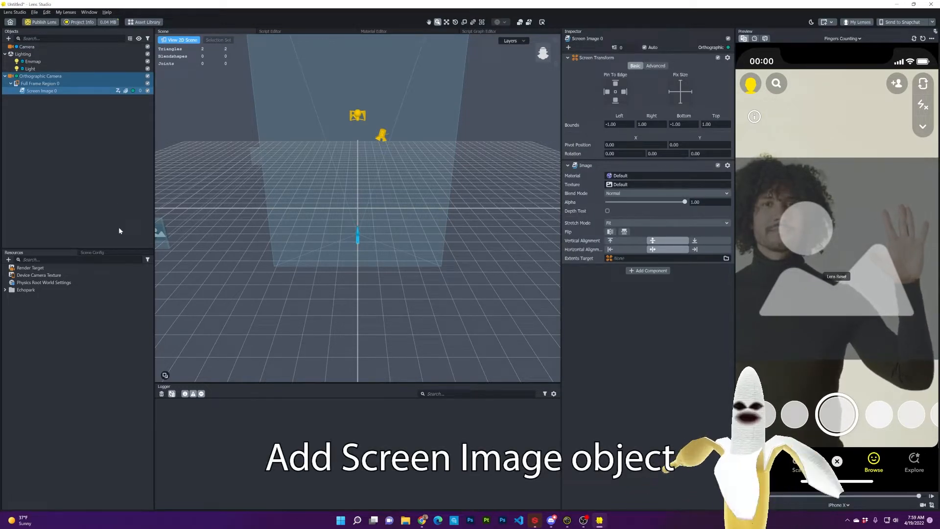
{"action": "left_click", "coordinate": [406, 521]}
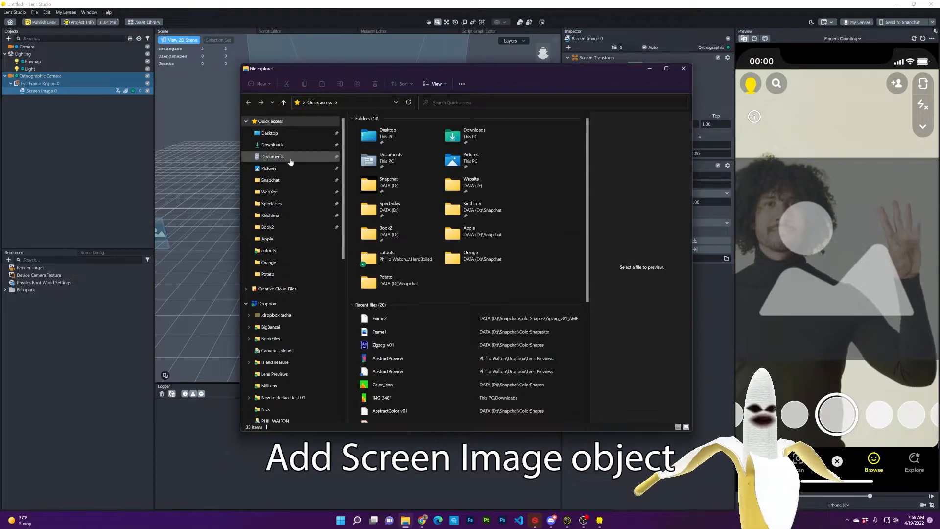
{"action": "left_click", "coordinate": [271, 179]}
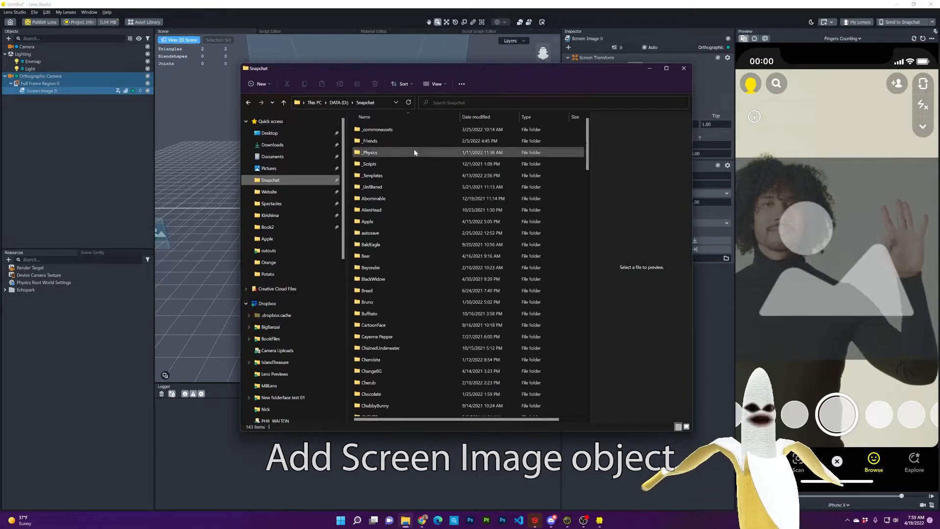
{"action": "double_click", "coordinate": [382, 129]}
{"action": "scroll", "coordinate": [393, 329], "scroll_direction": "down", "scroll_amount": 11}
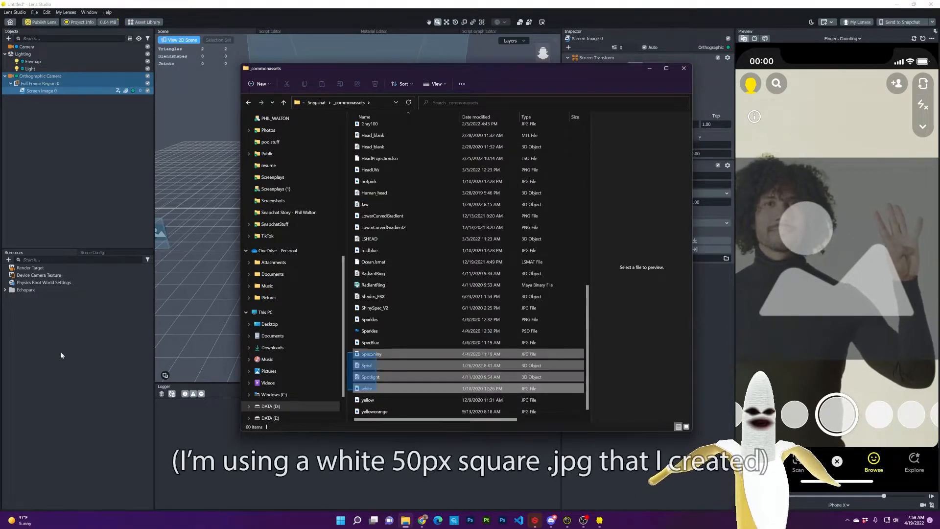
{"action": "left_click", "coordinate": [374, 390]}
{"action": "left_click_drag", "start_coordinate": [371, 390], "coordinate": [88, 365]}
{"action": "left_click", "coordinate": [74, 378]}
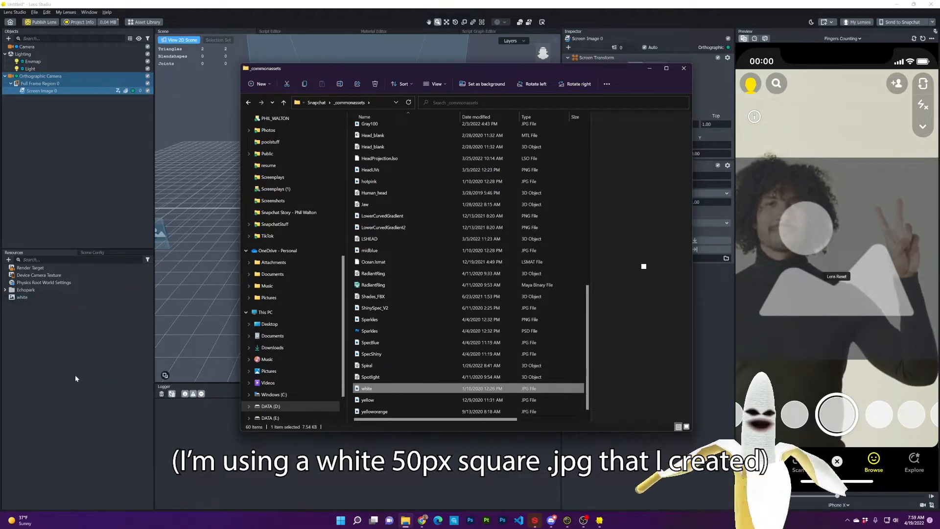
{"action": "left_click", "coordinate": [649, 70]}
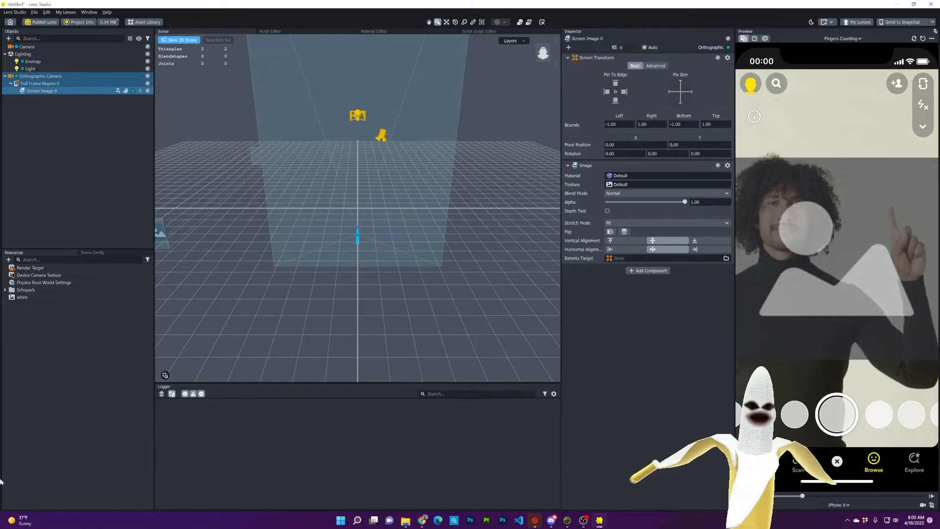
Apply the white image as the Screen Image's texture and set its stretch mode to Stretch
{"action": "left_click", "coordinate": [78, 140]}
{"action": "left_click", "coordinate": [42, 91]}
{"action": "left_click", "coordinate": [24, 297]}
{"action": "left_click_drag", "start_coordinate": [25, 298], "coordinate": [632, 185]}
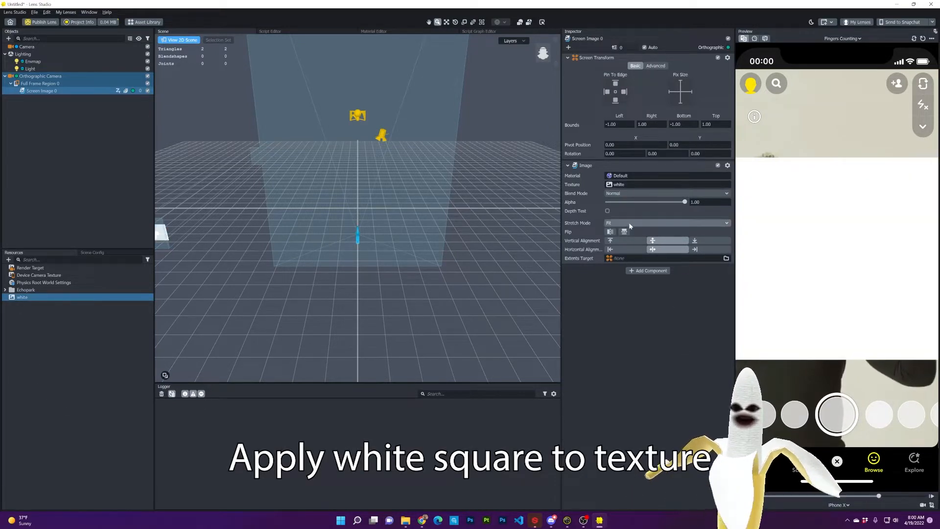
{"action": "left_click", "coordinate": [628, 223]}
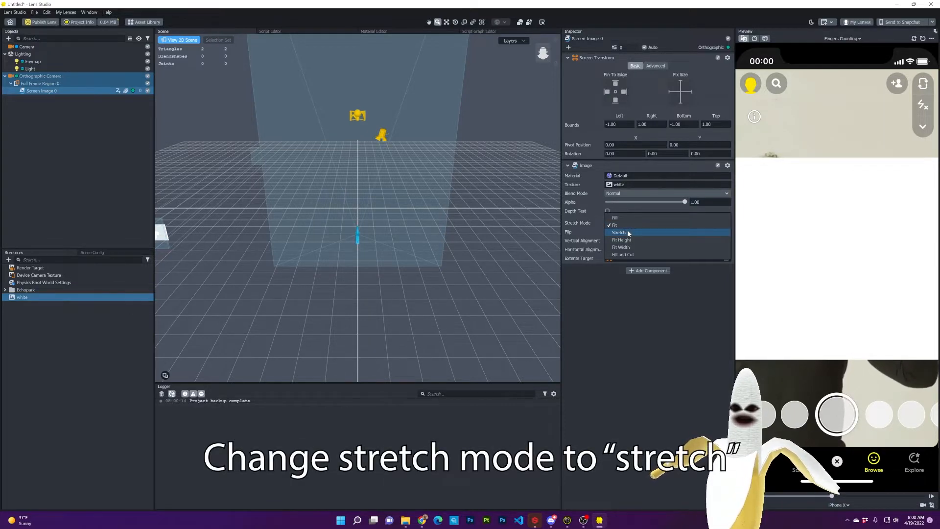
{"action": "left_click", "coordinate": [627, 232]}
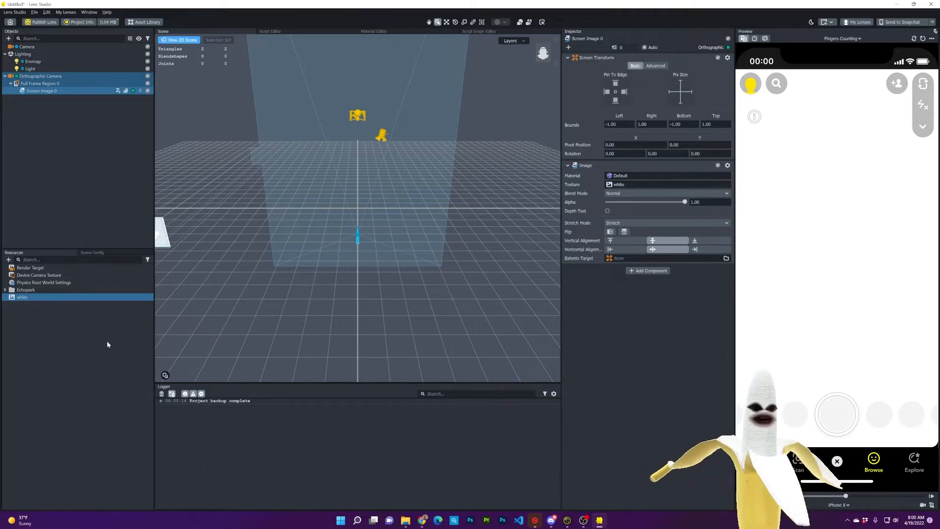
Create a Portrait Background segmentation texture and rename it Portrait Background Segmentation 1
{"action": "left_click", "coordinate": [8, 260]}
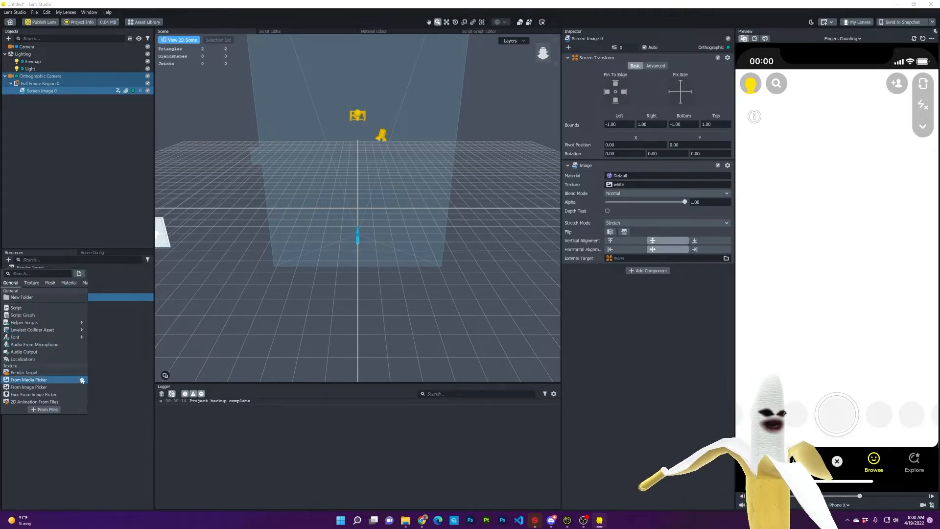
{"action": "scroll", "coordinate": [59, 386], "scroll_direction": "down", "scroll_amount": 5}
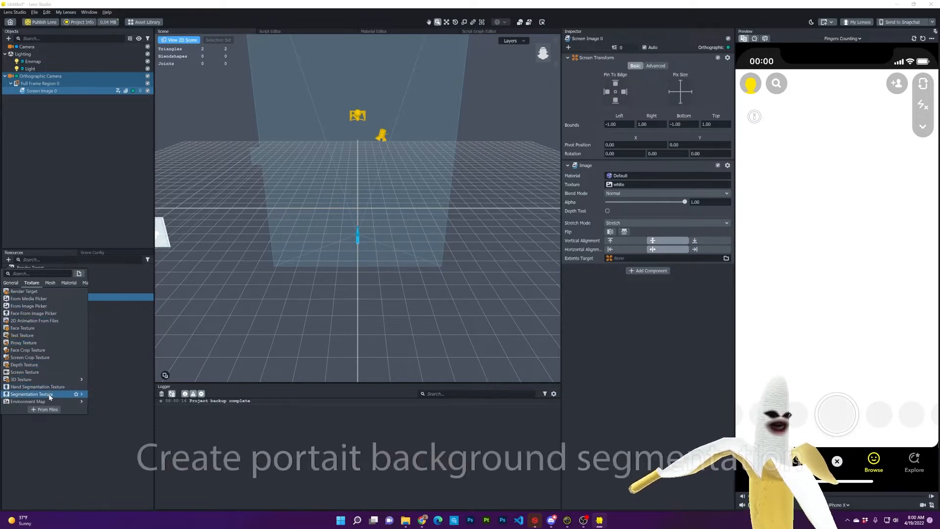
{"action": "mouse_move", "coordinate": [49, 394]}
{"action": "left_click", "coordinate": [102, 397]}
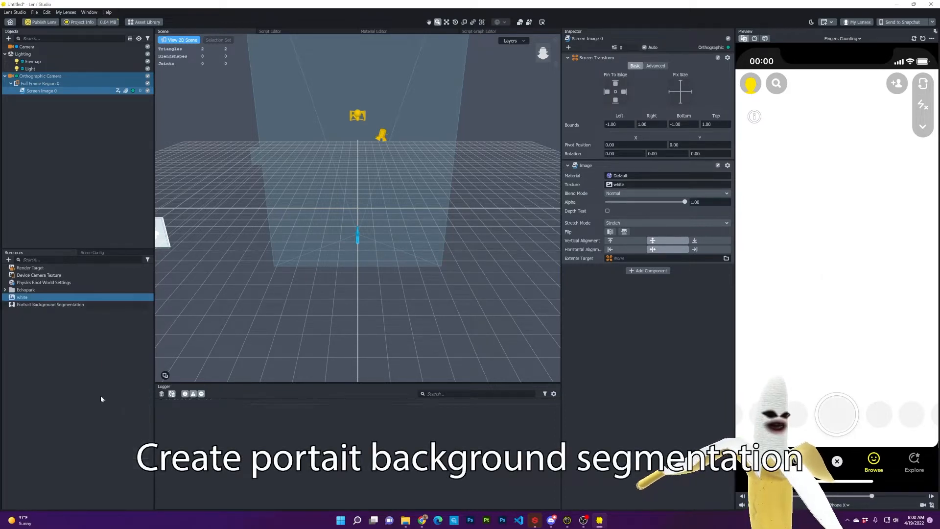
{"action": "left_click", "coordinate": [54, 305]}
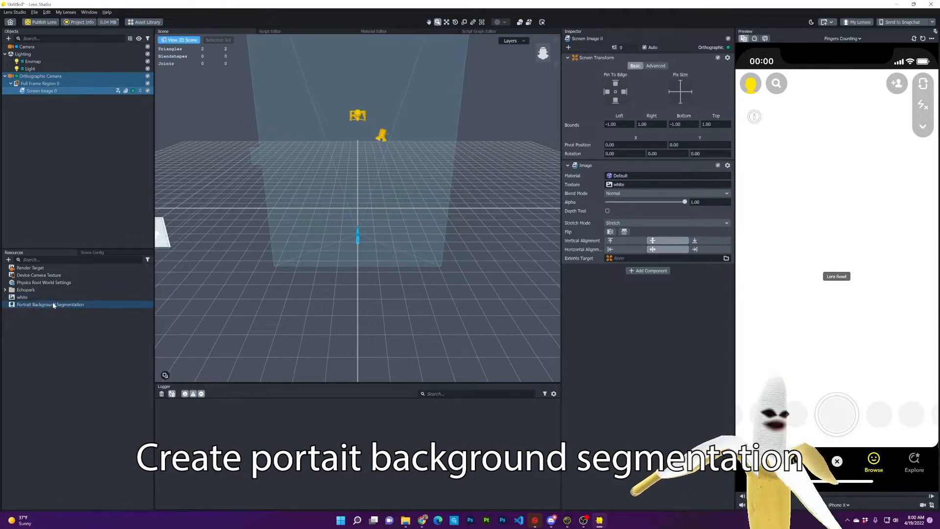
{"action": "left_click", "coordinate": [84, 305]}
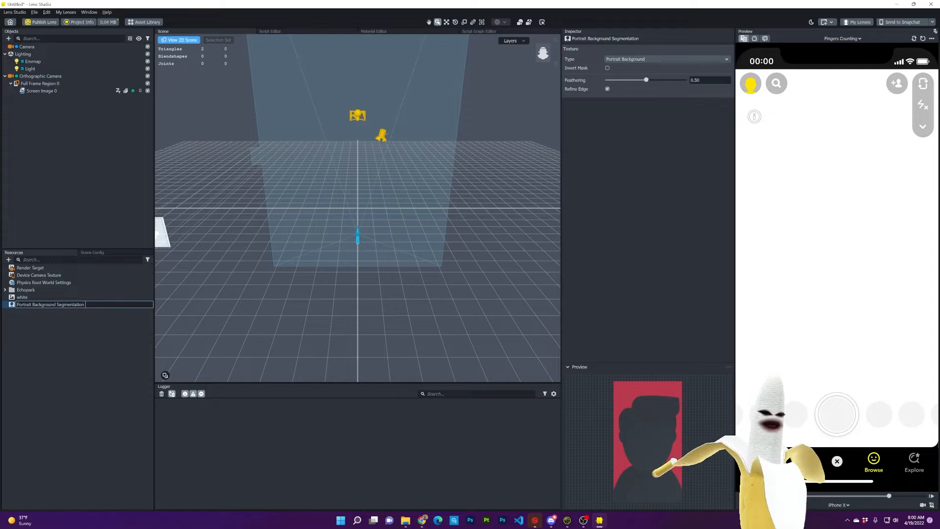
{"action": "left_click", "coordinate": [88, 325]}
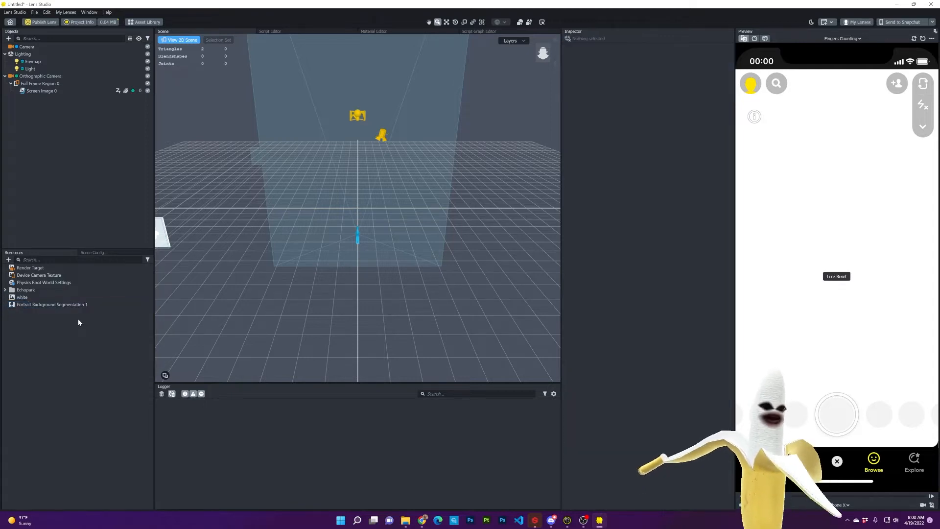
Assign Portrait Background Segmentation 1 as the mask texture of the Orthographic Camera
{"action": "left_click", "coordinate": [42, 77]}
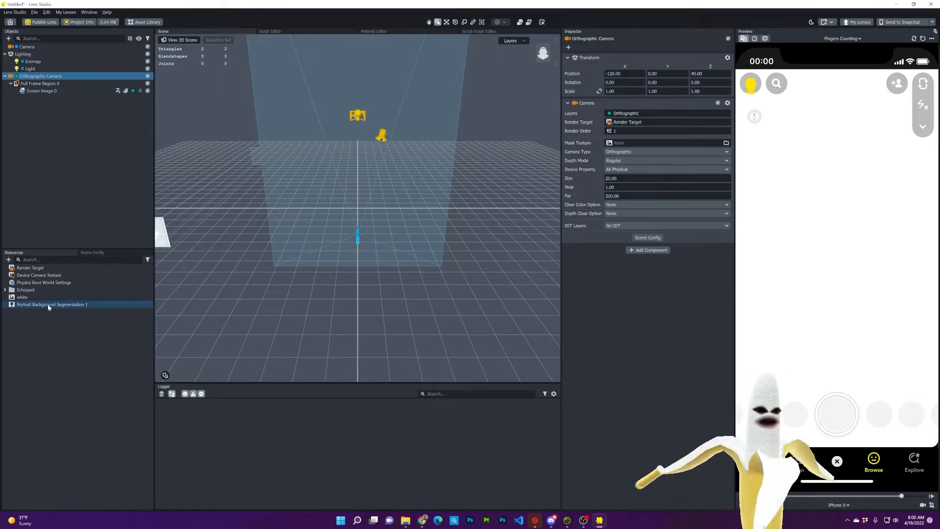
{"action": "left_click_drag", "start_coordinate": [47, 303], "coordinate": [631, 143]}
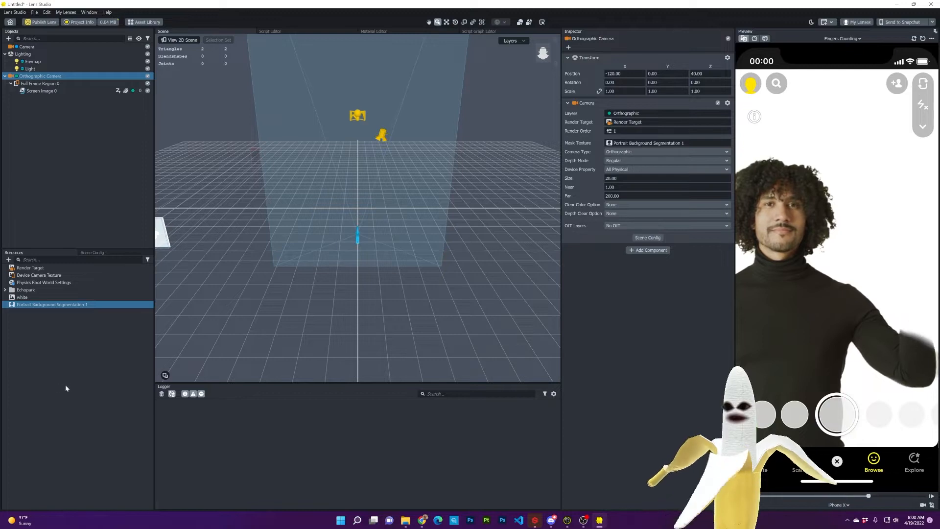
{"action": "left_click", "coordinate": [122, 358]}
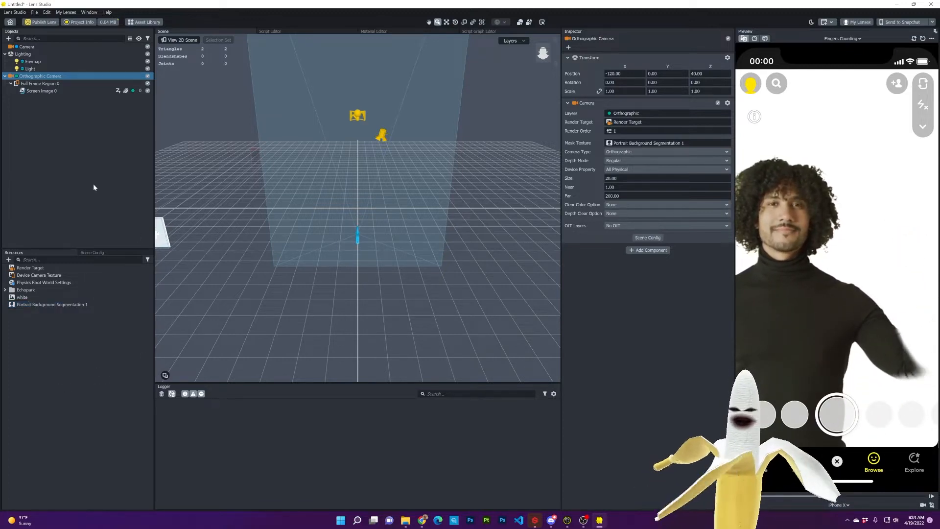
{"action": "left_click", "coordinate": [74, 143]}
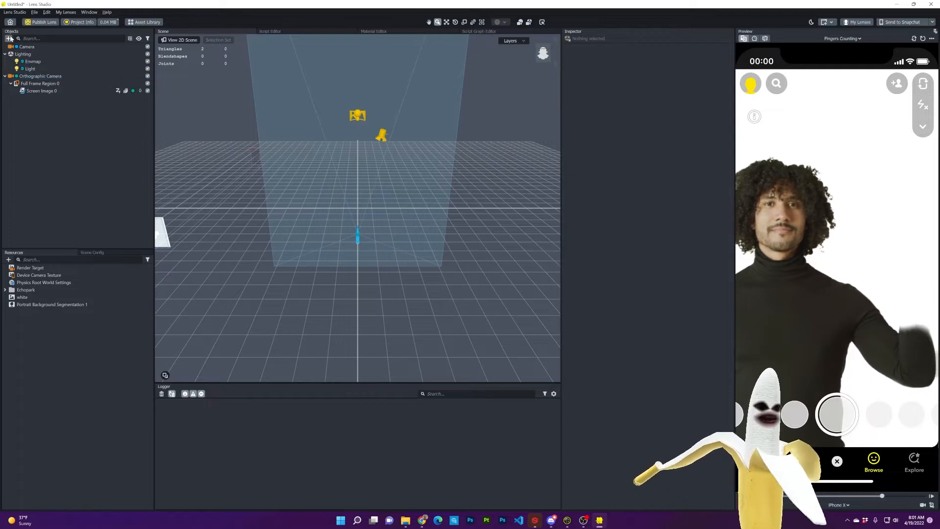
Add a Tween Manager helper script object and move it to the top of the object hierarchy
{"action": "left_click", "coordinate": [9, 39]}
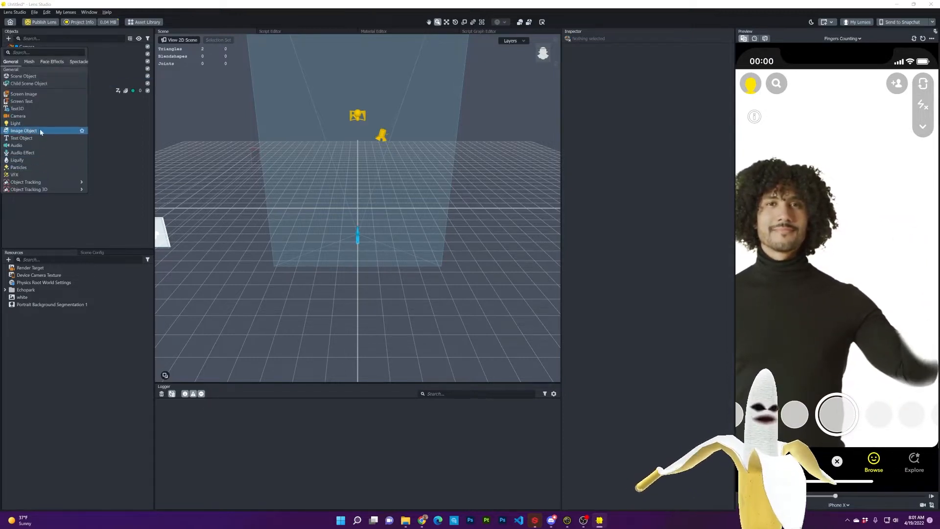
{"action": "scroll", "coordinate": [32, 126], "scroll_direction": "down", "scroll_amount": 3}
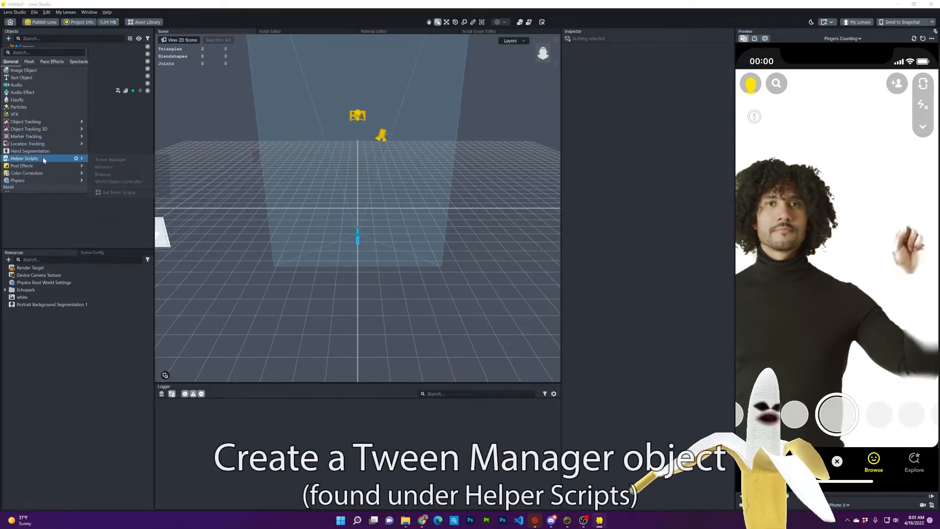
{"action": "mouse_move", "coordinate": [78, 158]}
{"action": "left_click", "coordinate": [111, 161]}
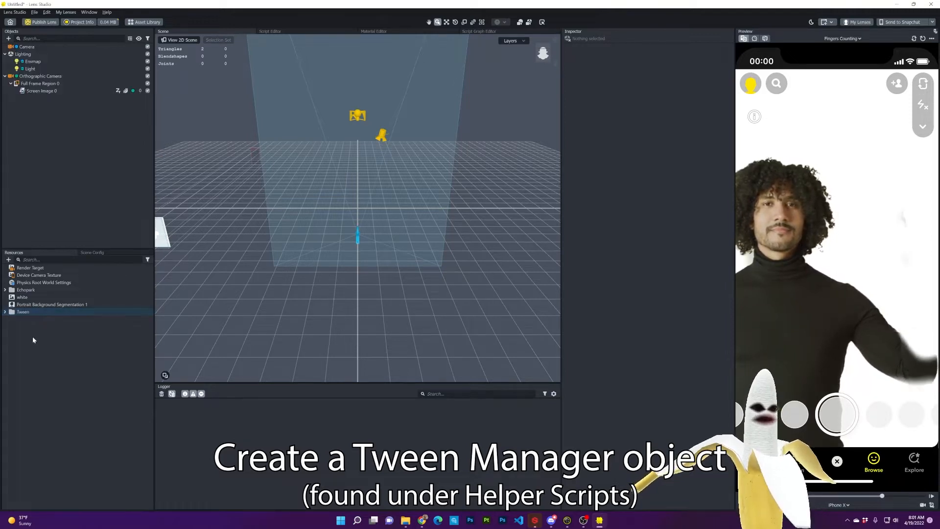
{"action": "left_click", "coordinate": [5, 312]}
{"action": "left_click_drag", "start_coordinate": [28, 101], "coordinate": [32, 47]}
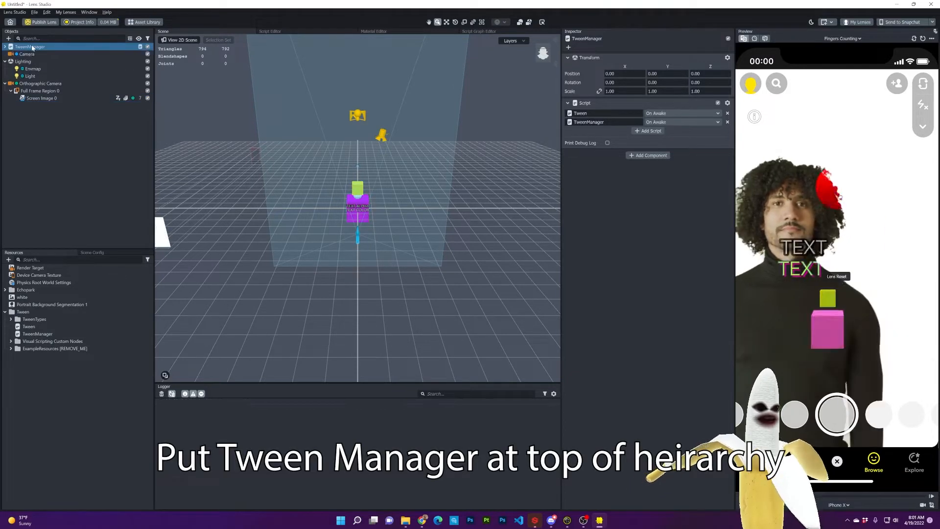
Delete the Examples [REMOVE_ME] object nested under TweenManager
{"action": "left_click", "coordinate": [5, 46]}
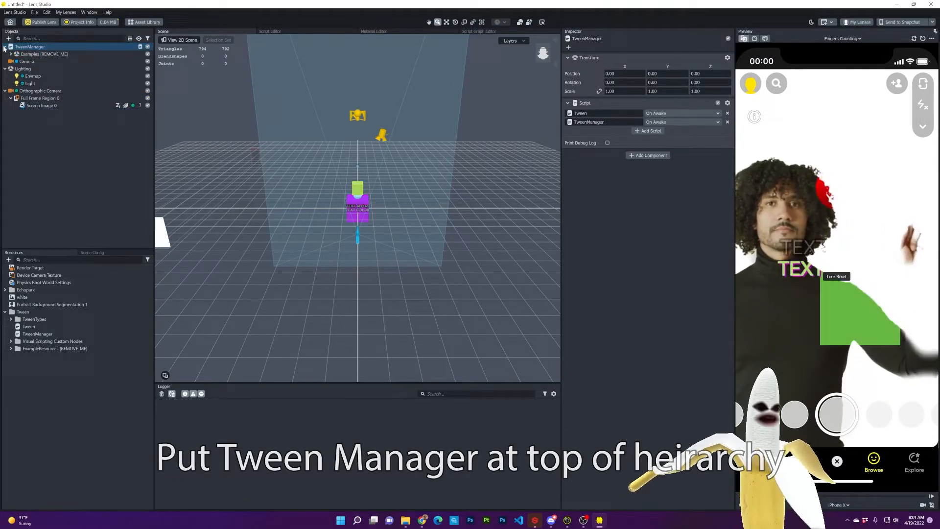
{"action": "left_click", "coordinate": [38, 55]}
{"action": "key", "text": "Delete"}
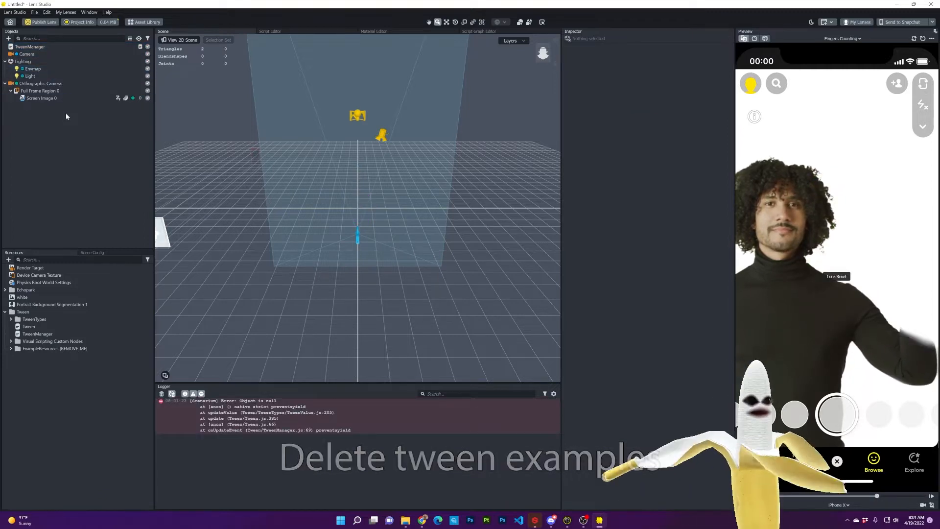
Add the TweenColor script from the TweenTypes folder to Screen Image 0 under the Orthographic Camera
{"action": "left_click", "coordinate": [37, 98]}
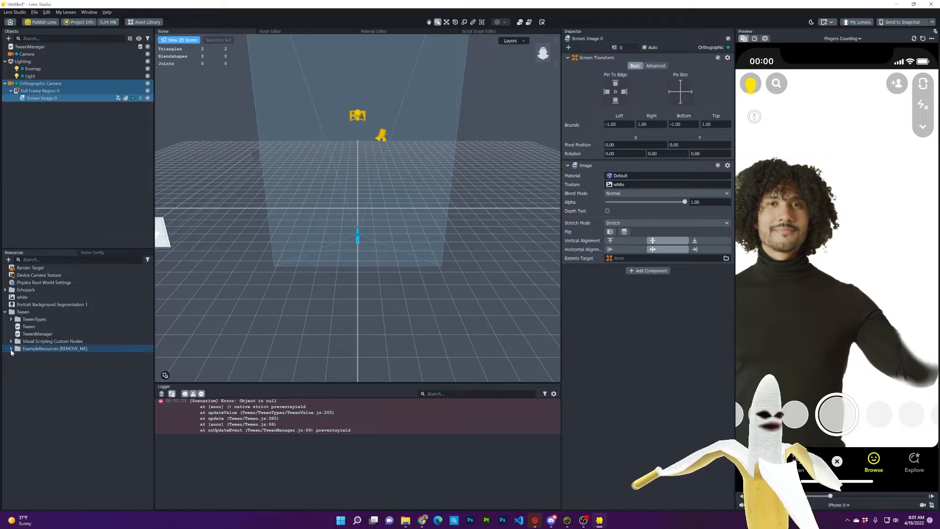
{"action": "left_click", "coordinate": [11, 319]}
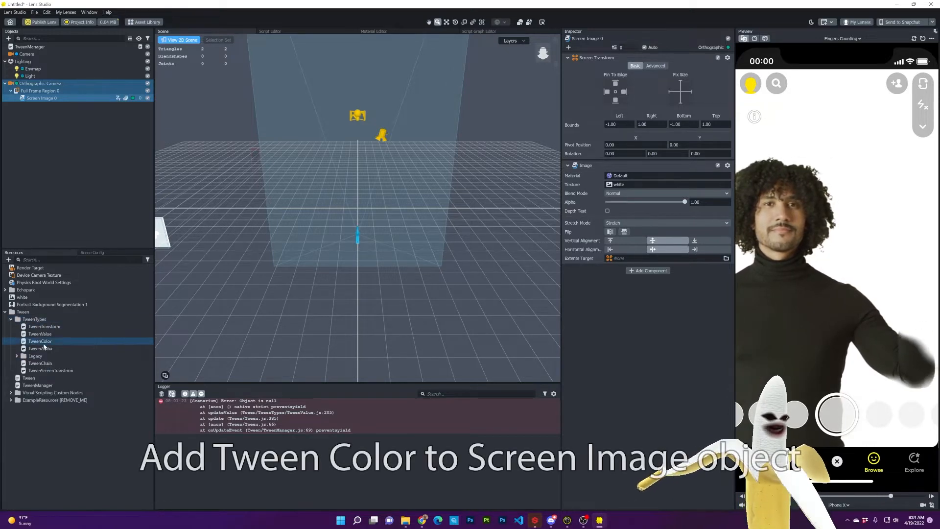
{"action": "left_click_drag", "start_coordinate": [43, 344], "coordinate": [650, 327]}
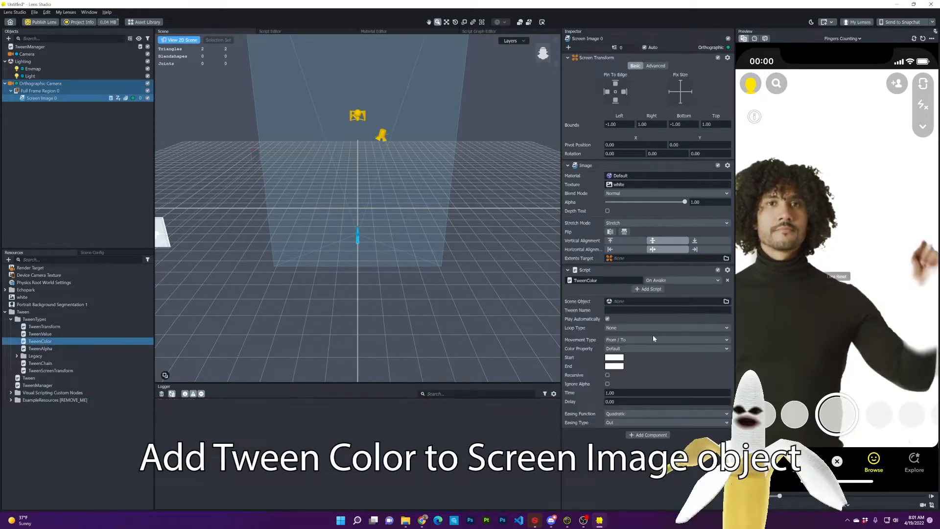
Set the TweenColor start color to red #ff0022 and the end color to blue #218cff
{"action": "left_click", "coordinate": [614, 357]}
{"action": "left_click_drag", "start_coordinate": [472, 189], "coordinate": [454, 187]}
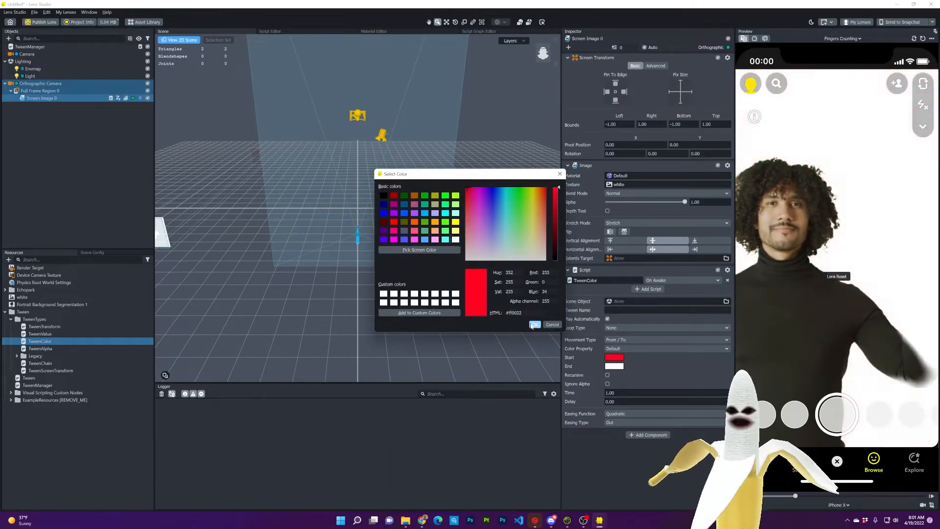
{"action": "left_click", "coordinate": [533, 325]}
{"action": "left_click", "coordinate": [615, 366]}
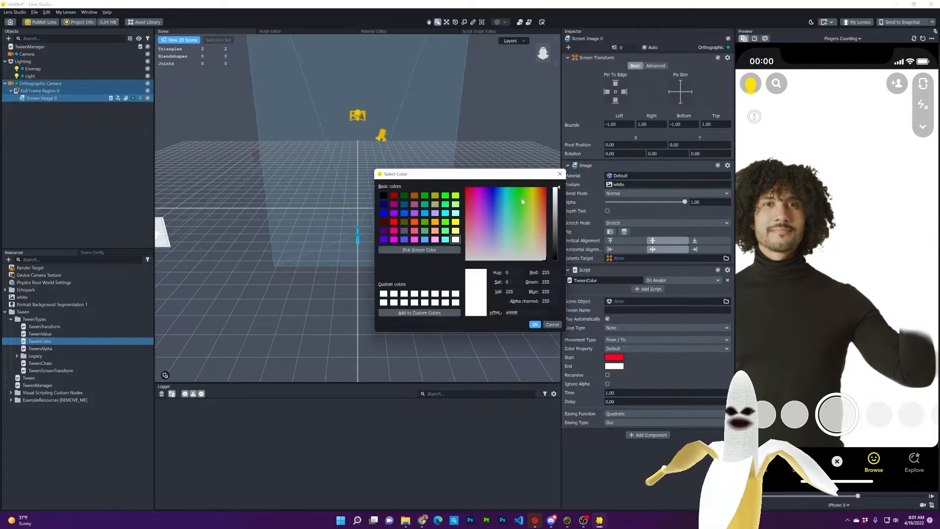
{"action": "left_click", "coordinate": [498, 196]}
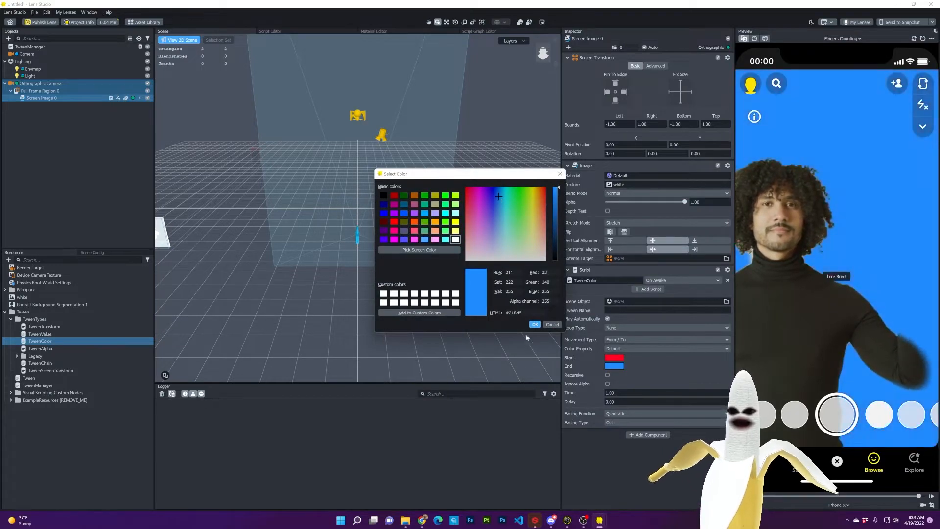
{"action": "left_click", "coordinate": [533, 325]}
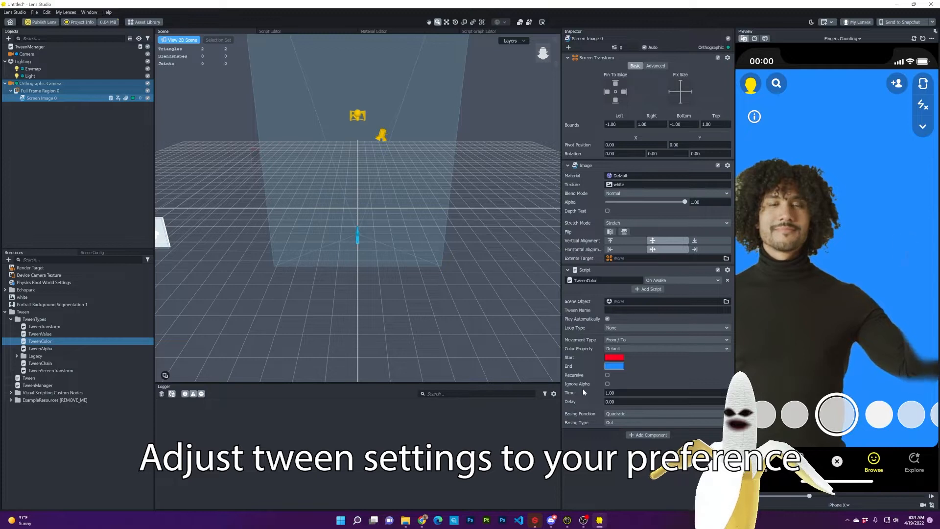
Set the color tween's loop type to Ping Pong and its time to 3
{"action": "left_click", "coordinate": [624, 327]}
{"action": "left_click", "coordinate": [626, 344]}
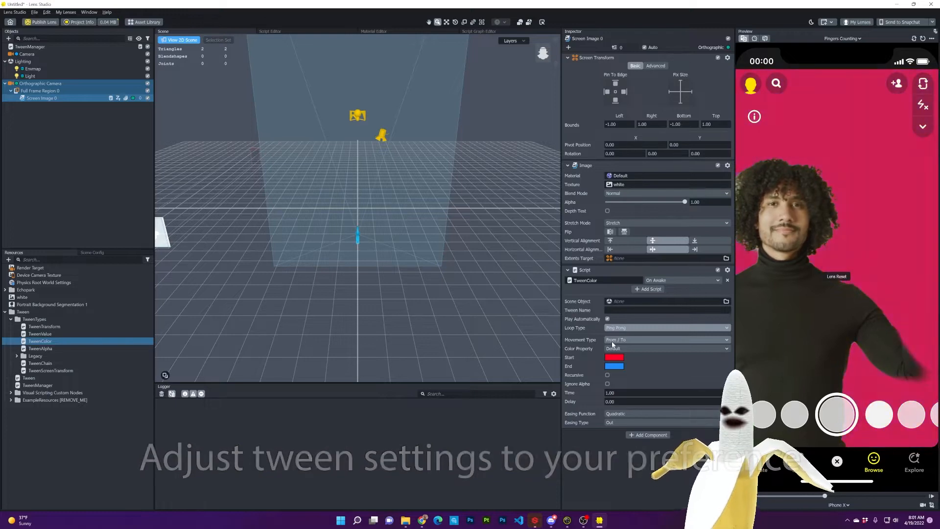
{"action": "left_click", "coordinate": [620, 393]}
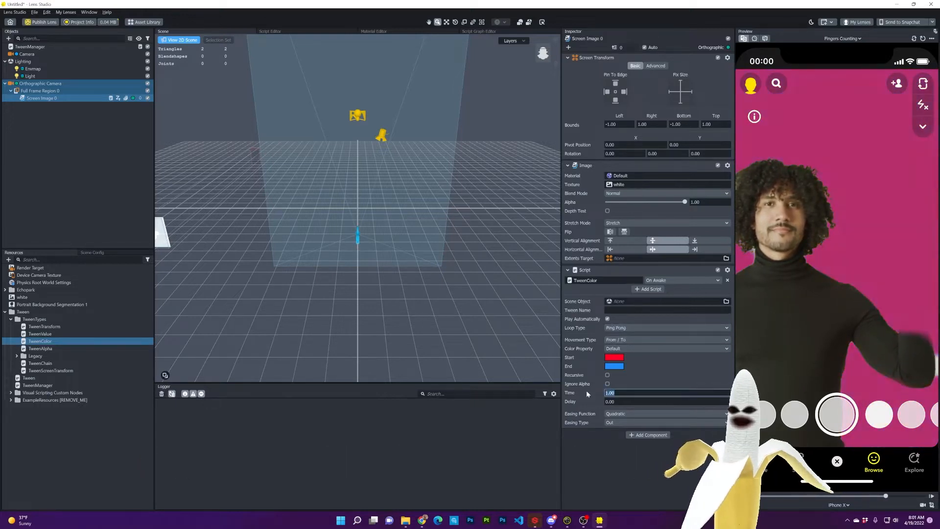
{"action": "type", "text": "3"}
{"action": "key", "text": "Return"}
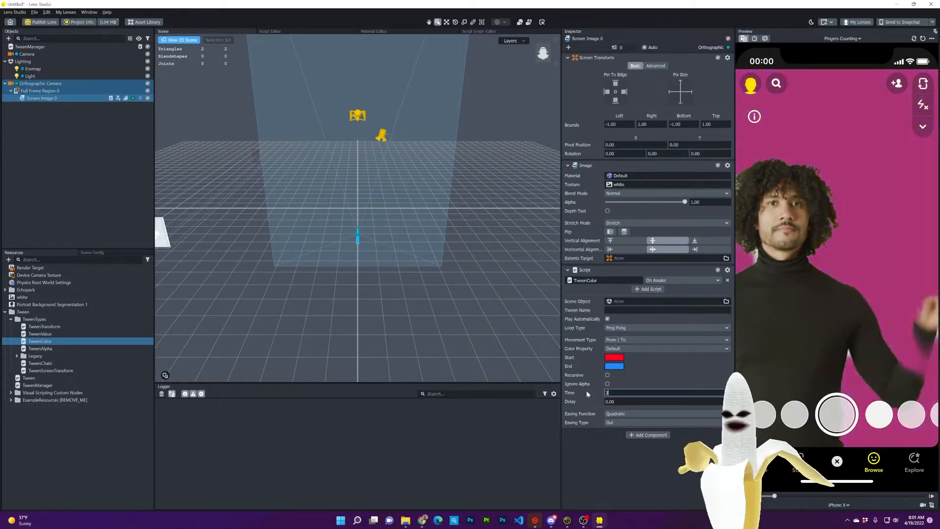
{"action": "left_click", "coordinate": [515, 444]}
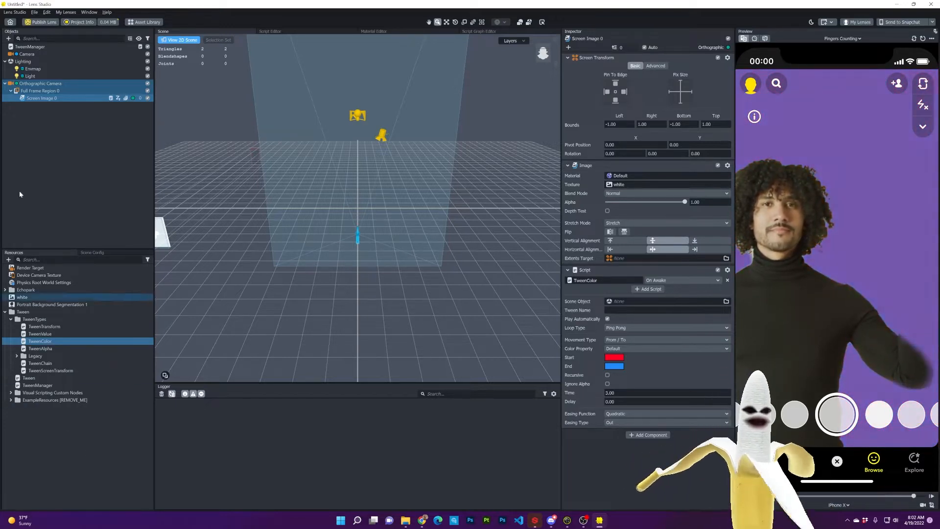
Duplicate the Orthographic Camera with its nested objects and expand the copy's hierarchy
{"action": "left_click", "coordinate": [51, 103]}
{"action": "left_click", "coordinate": [41, 84]}
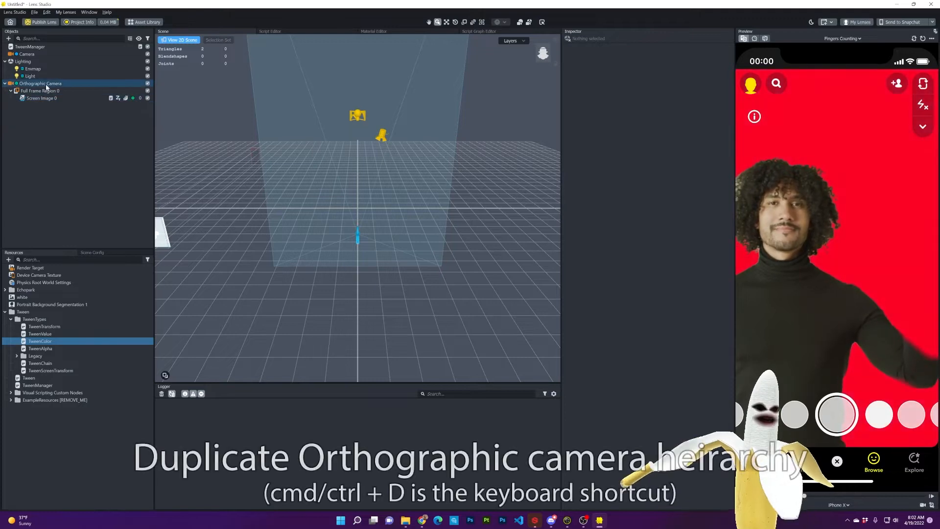
{"action": "key", "text": "ctrl+d"}
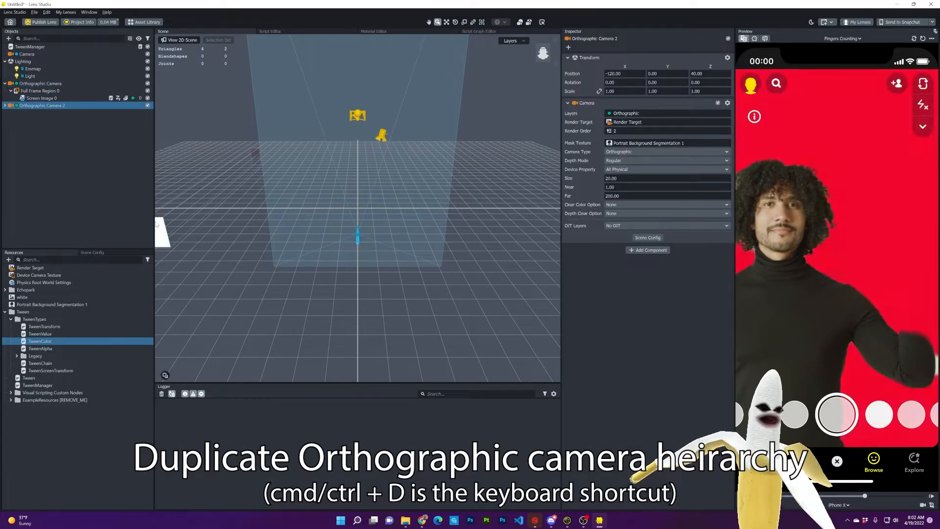
{"action": "left_click", "coordinate": [4, 105]}
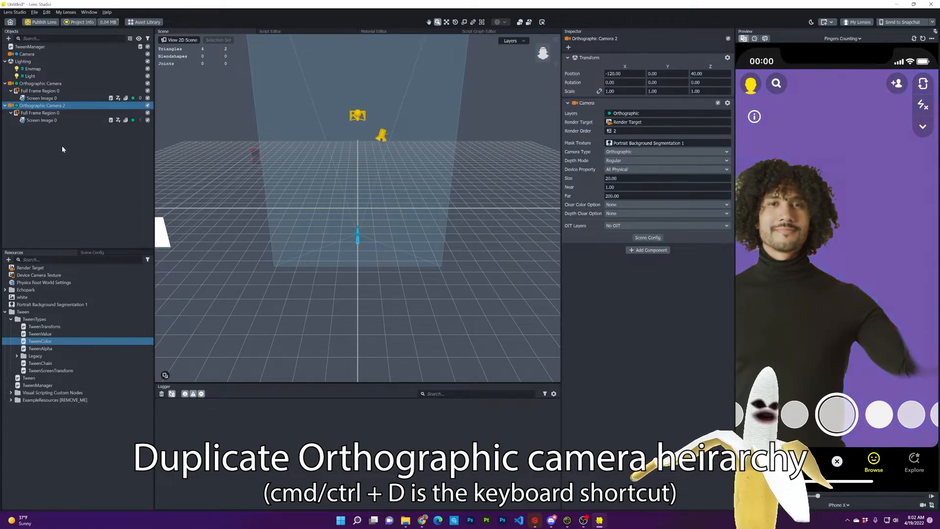
{"action": "left_click", "coordinate": [47, 113]}
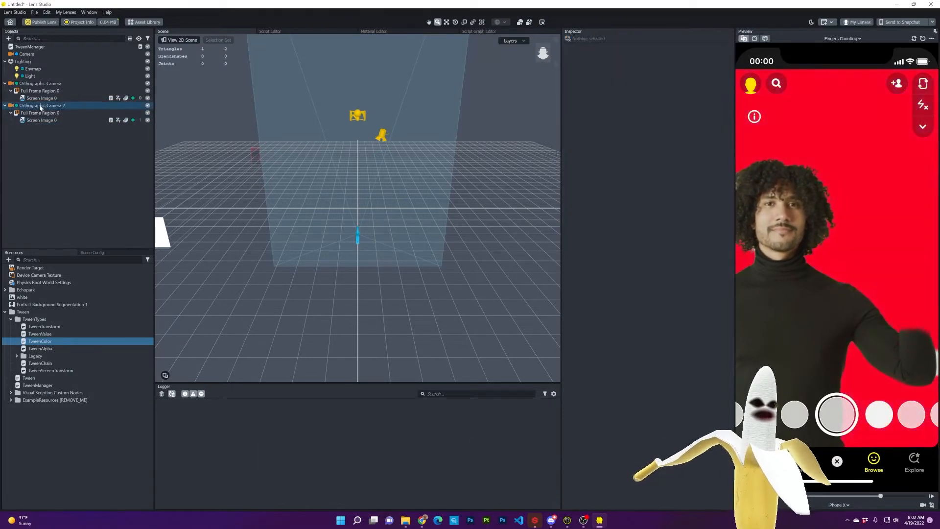
{"action": "left_click", "coordinate": [40, 106]}
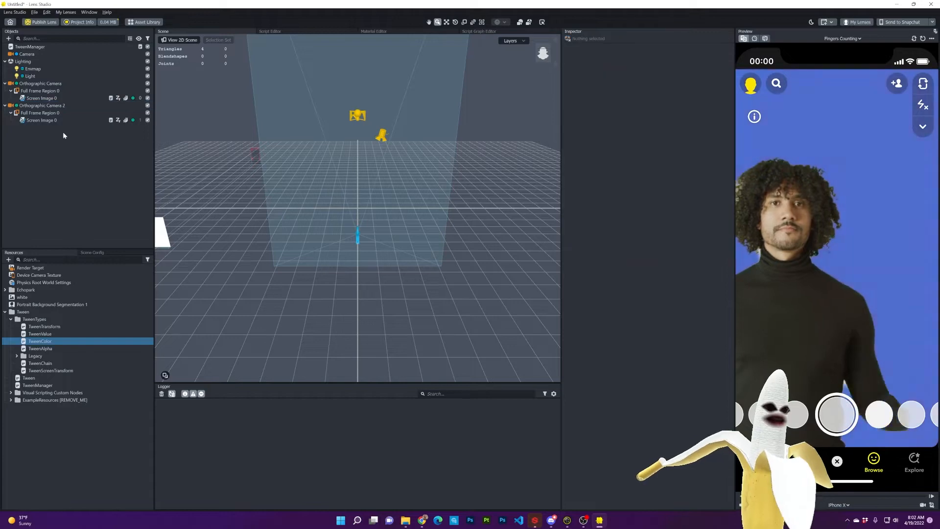
Create a new layer, Layer 1, and make it the only layer of Orthographic Camera 2
{"action": "left_click", "coordinate": [17, 106]}
{"action": "left_click", "coordinate": [47, 191]}
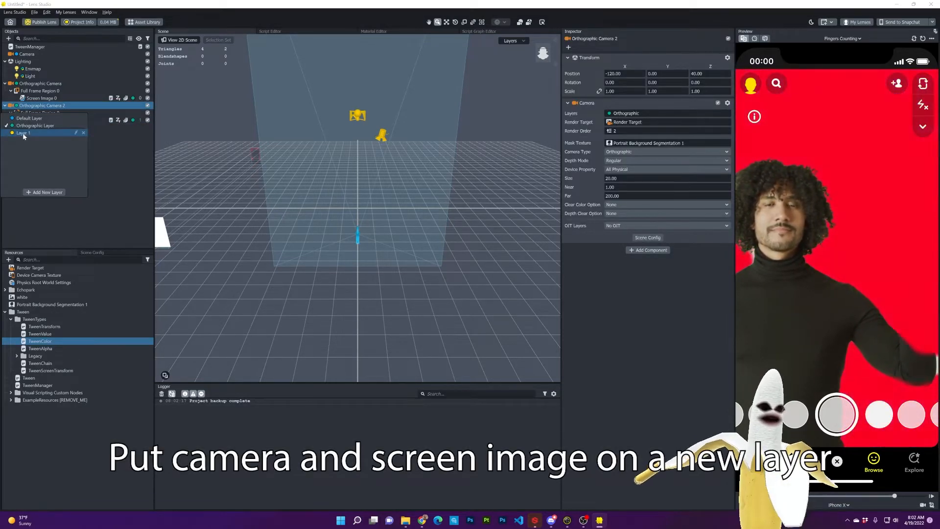
{"action": "left_click", "coordinate": [22, 133]}
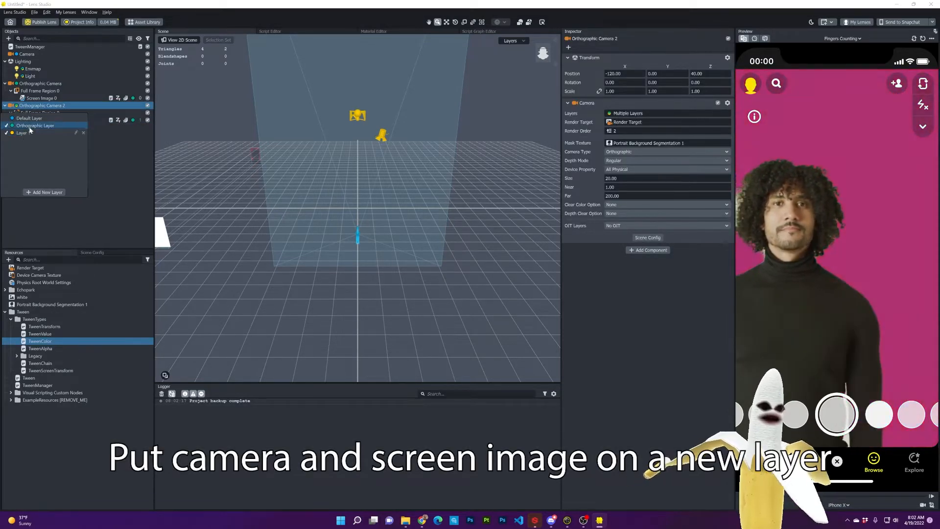
{"action": "left_click", "coordinate": [134, 151]}
Move the Screen Image 0 nested under Orthographic Camera 2 to Layer 1
{"action": "left_click", "coordinate": [133, 120]}
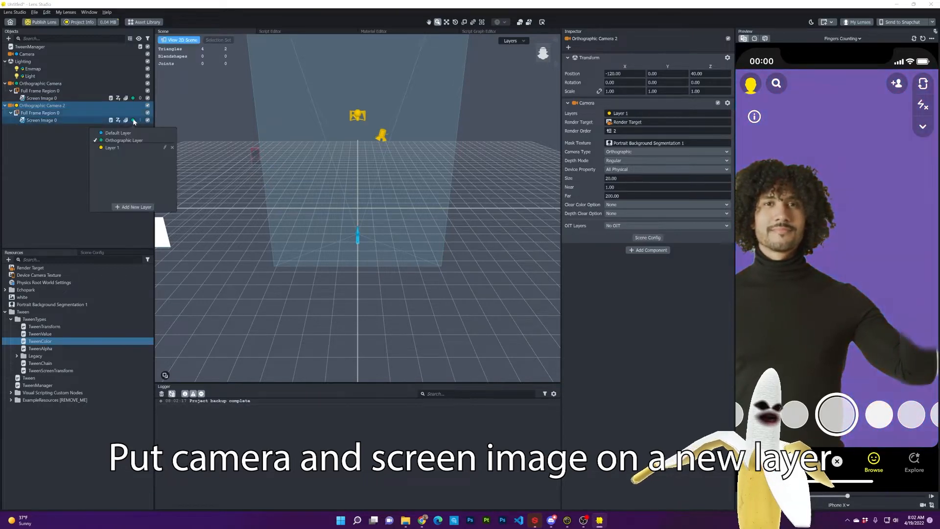
{"action": "left_click", "coordinate": [124, 147]}
{"action": "left_click", "coordinate": [47, 149]}
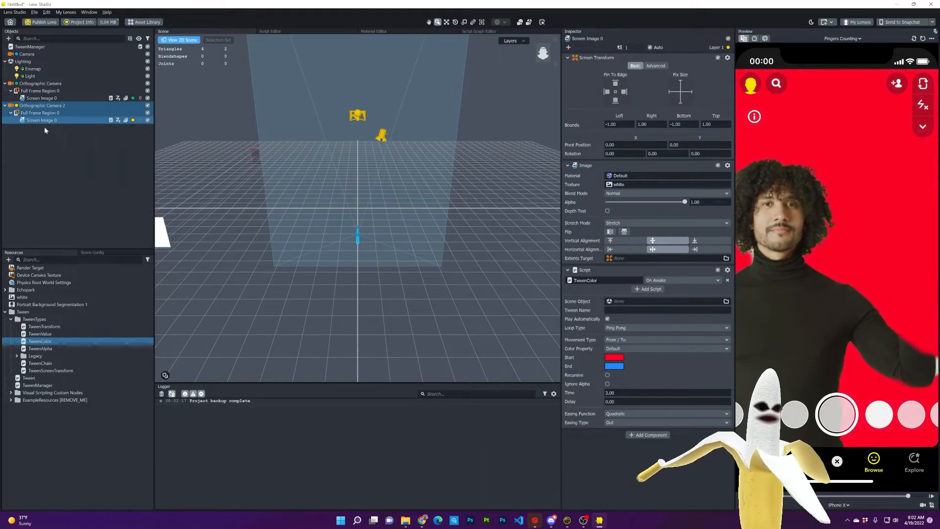
{"action": "double_click", "coordinate": [44, 120]}
{"action": "left_click", "coordinate": [74, 150]}
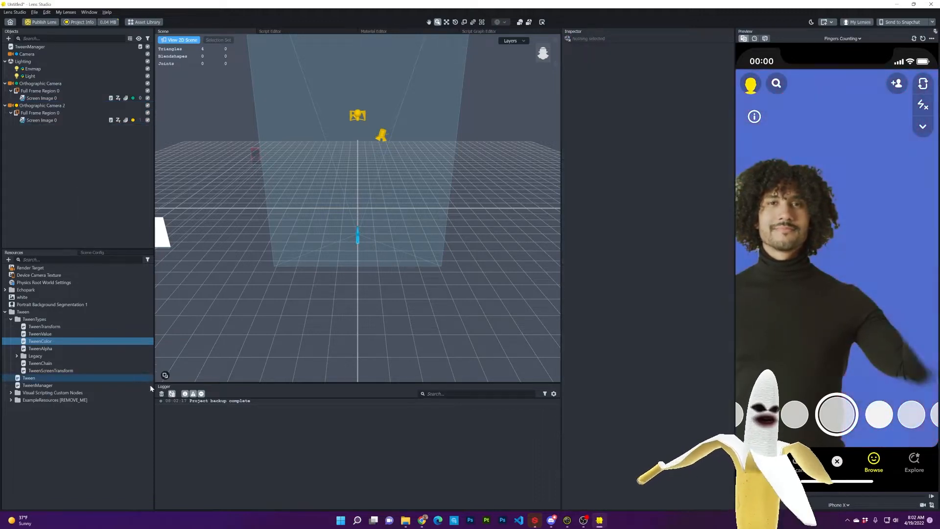
Collapse the Tween resource folder and duplicate the Portrait Background Segmentation 1 texture
{"action": "left_click", "coordinate": [5, 312]}
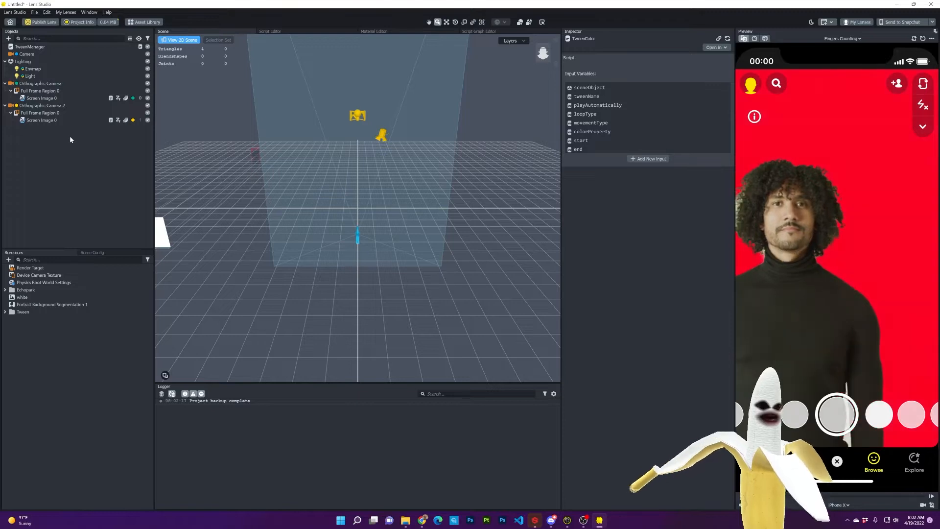
{"action": "left_click", "coordinate": [75, 312]}
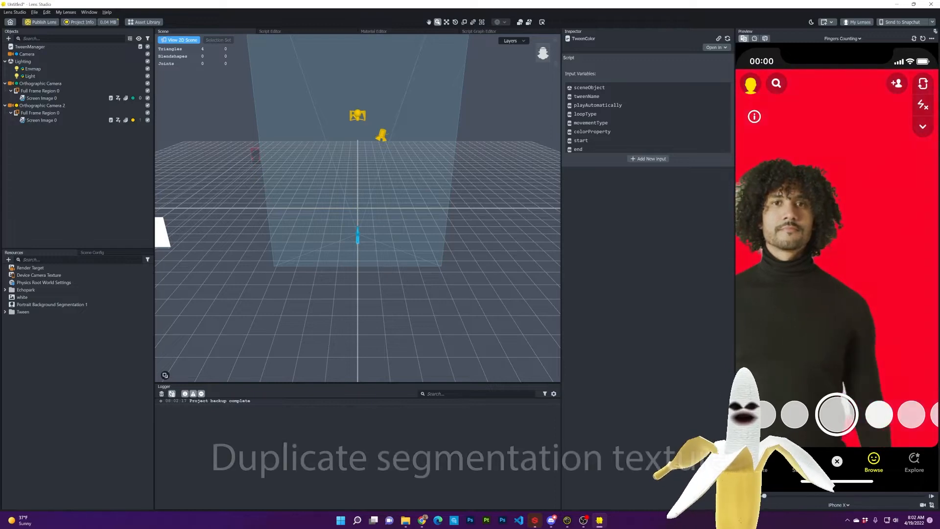
{"action": "left_click", "coordinate": [80, 297]}
{"action": "left_click", "coordinate": [74, 304]}
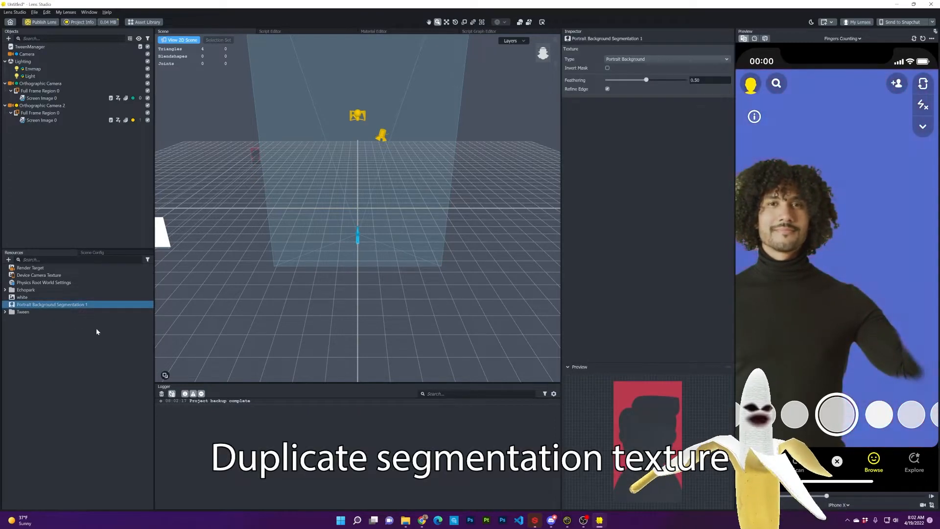
{"action": "key", "text": "ctrl+d"}
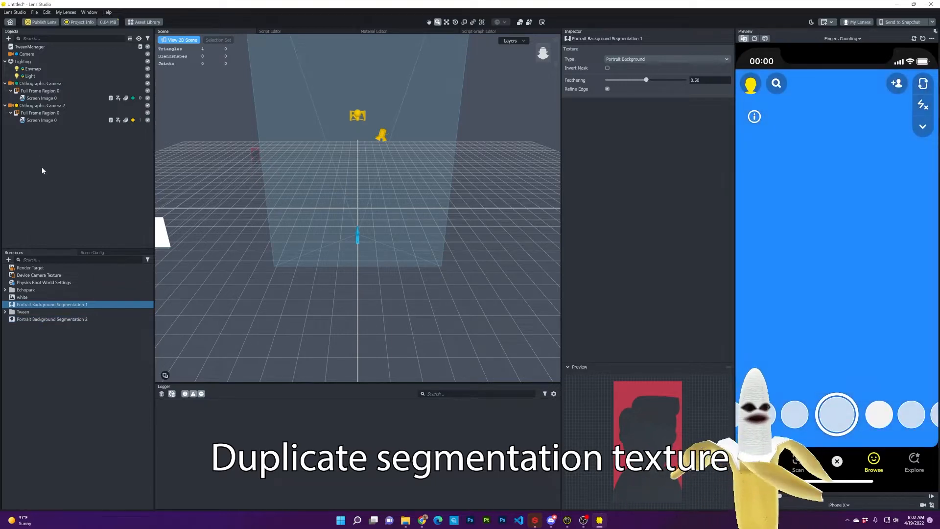
Assign Portrait Background Segmentation 2 as the mask texture of Orthographic Camera 2
{"action": "left_click", "coordinate": [41, 121]}
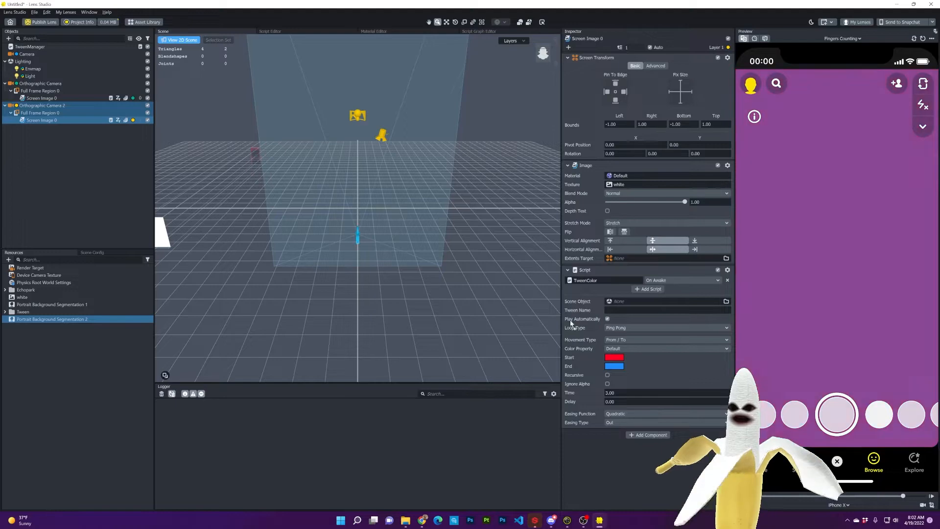
{"action": "left_click", "coordinate": [41, 105]}
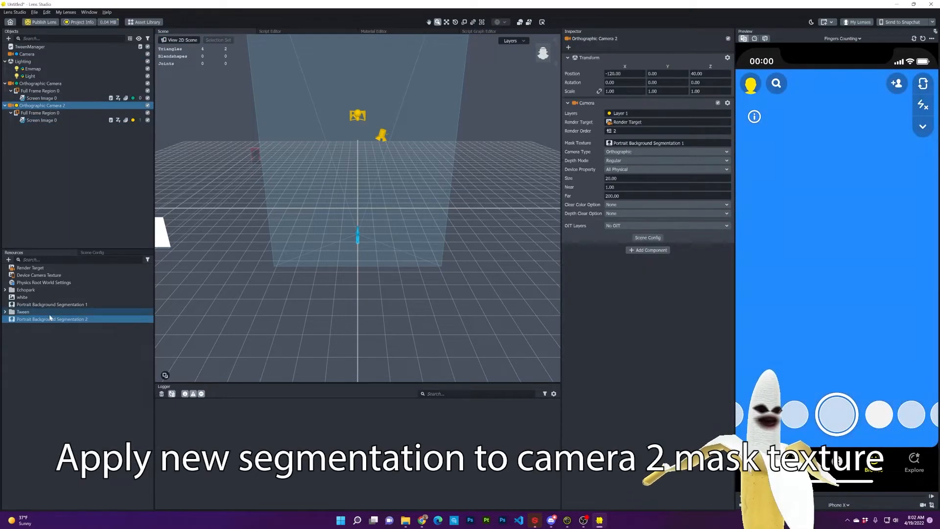
{"action": "left_click_drag", "start_coordinate": [43, 320], "coordinate": [657, 142]}
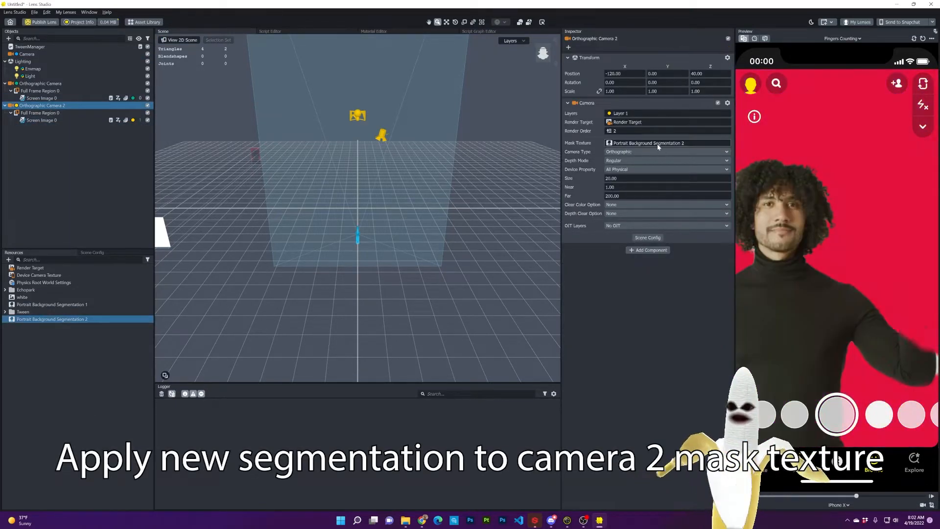
Enable Invert Mask on the Portrait Background Segmentation 2 texture
{"action": "left_click", "coordinate": [42, 320]}
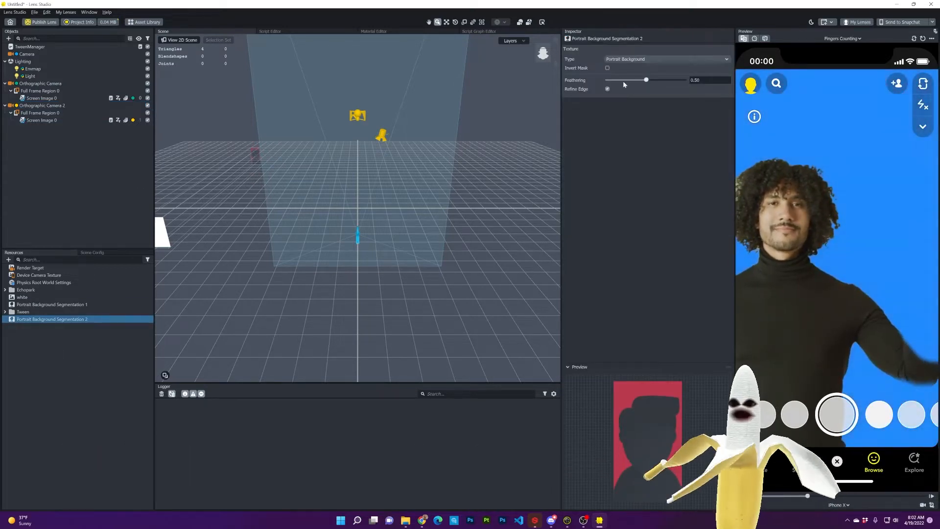
{"action": "left_click", "coordinate": [607, 68]}
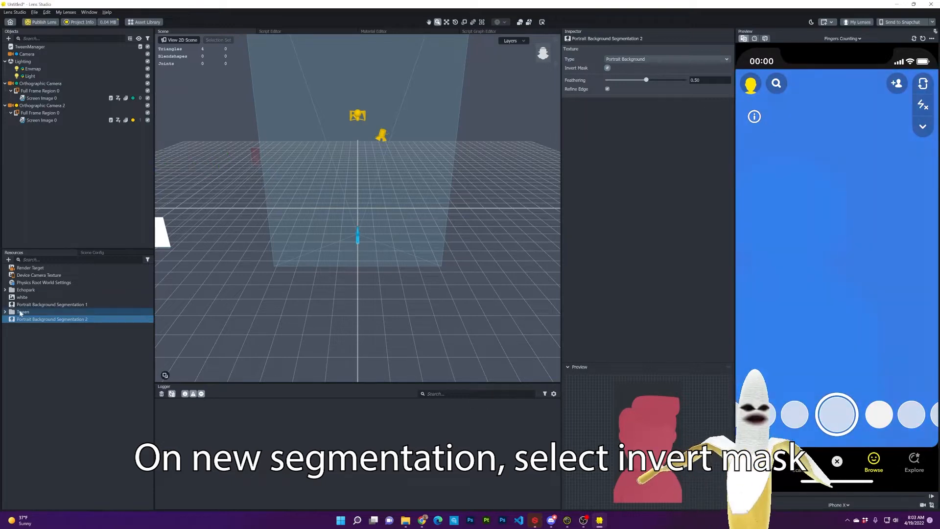
{"action": "left_click", "coordinate": [78, 351]}
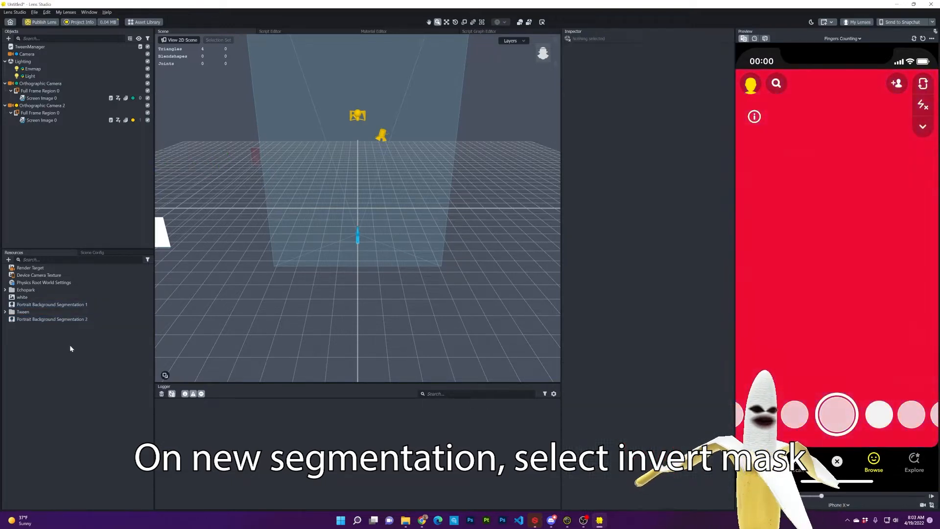
Set the tween start colour to green and the end colour to orange on Orthographic Camera 2's Screen Image 0
{"action": "left_click", "coordinate": [44, 121]}
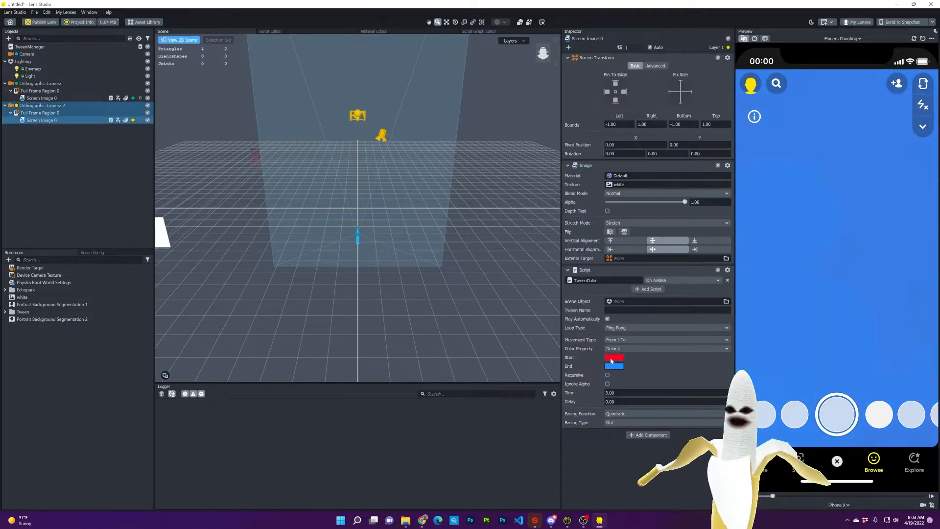
{"action": "left_click", "coordinate": [616, 358]}
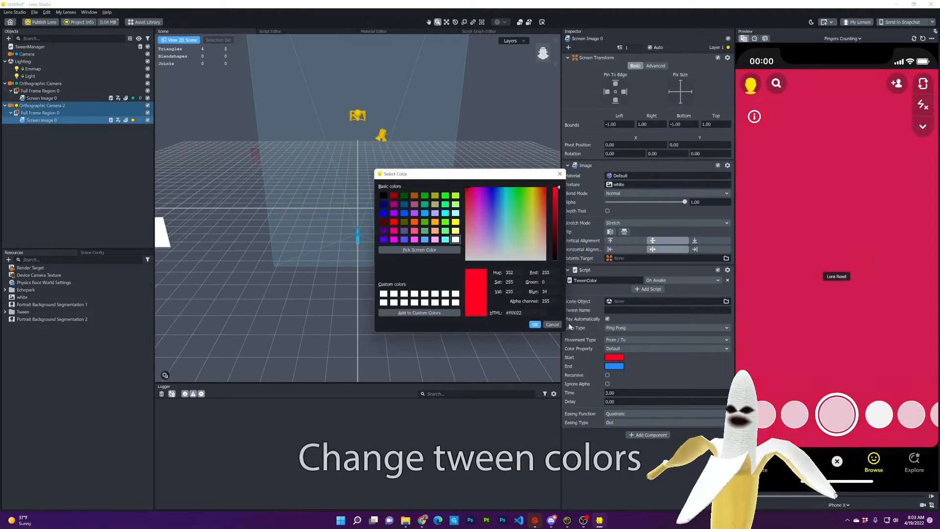
{"action": "left_click_drag", "start_coordinate": [533, 196], "coordinate": [523, 197]}
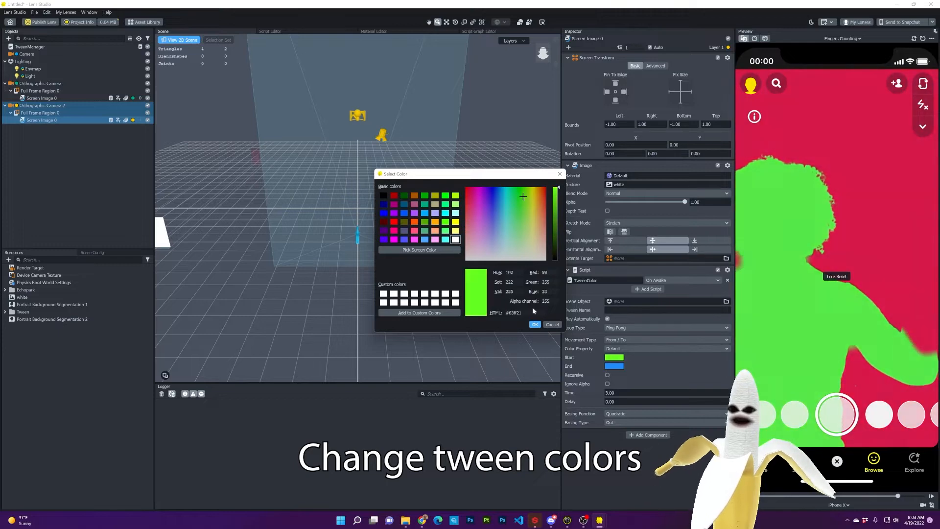
{"action": "left_click", "coordinate": [534, 324]}
{"action": "left_click", "coordinate": [619, 367]}
{"action": "left_click_drag", "start_coordinate": [538, 201], "coordinate": [541, 197]}
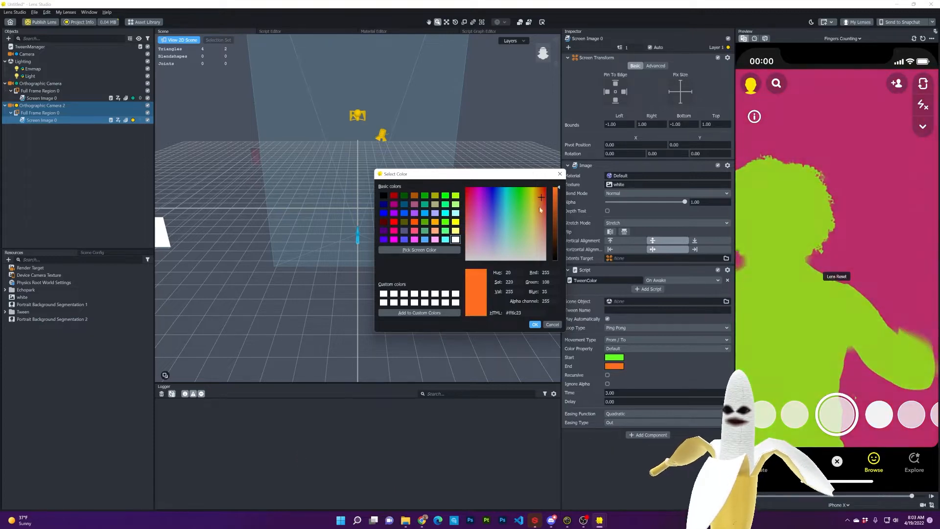
{"action": "left_click", "coordinate": [535, 324]}
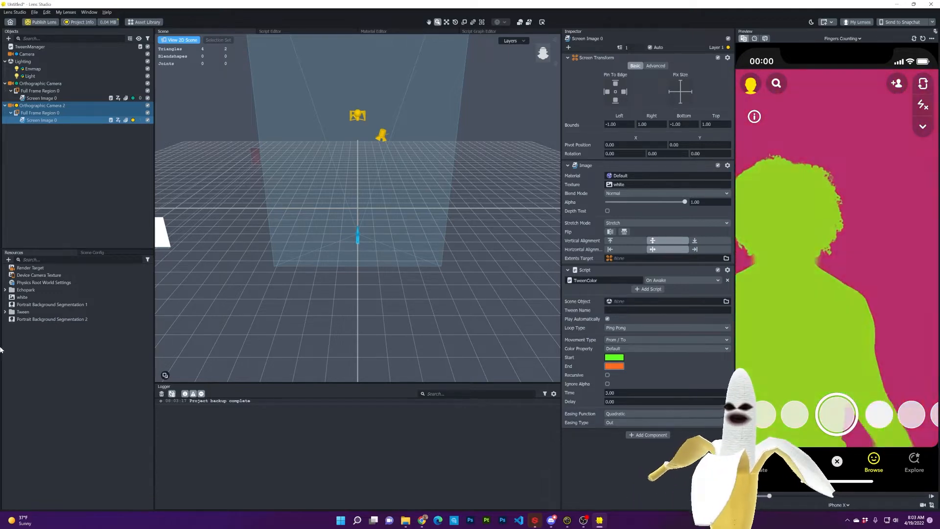
{"action": "left_click", "coordinate": [57, 168]}
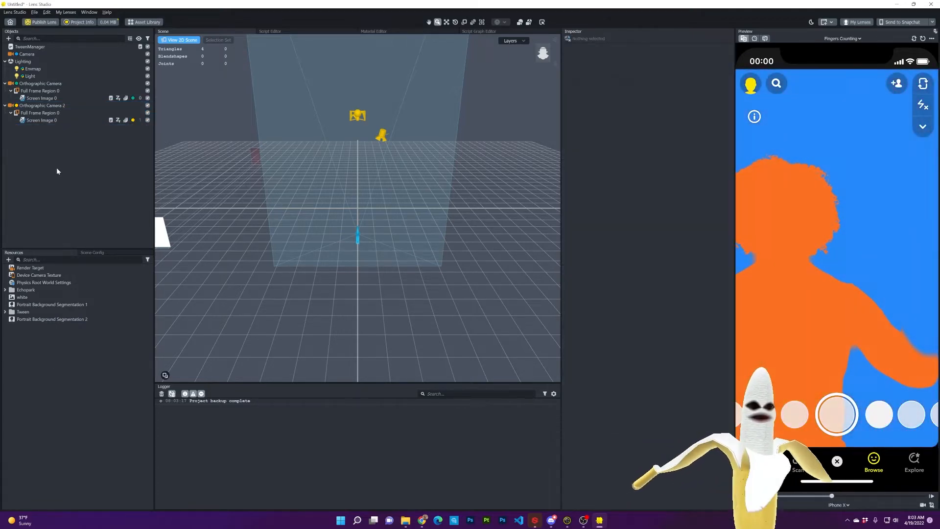
Duplicate Orthographic Camera 2 with its hierarchy and expand the copy down to its Screen Image 0
{"action": "left_click", "coordinate": [41, 105]}
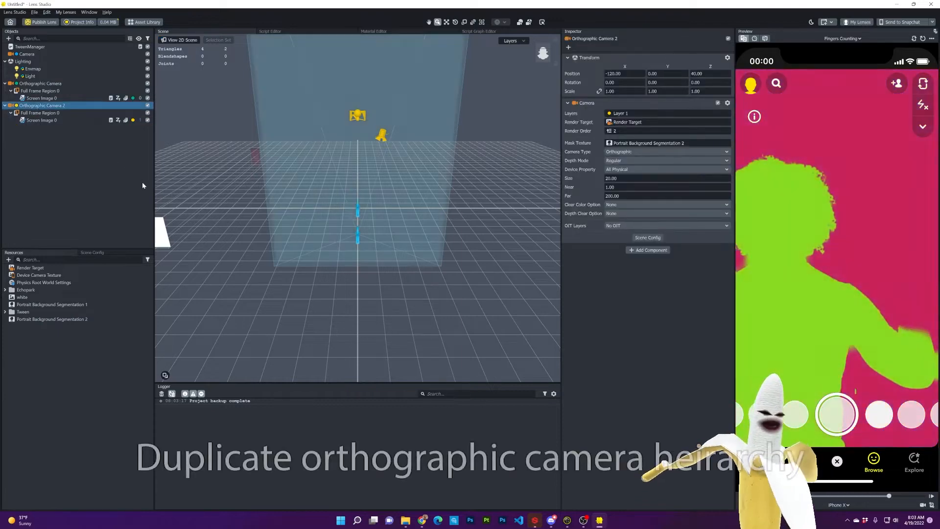
{"action": "key", "text": "ctrl+d"}
{"action": "left_click", "coordinate": [5, 128]}
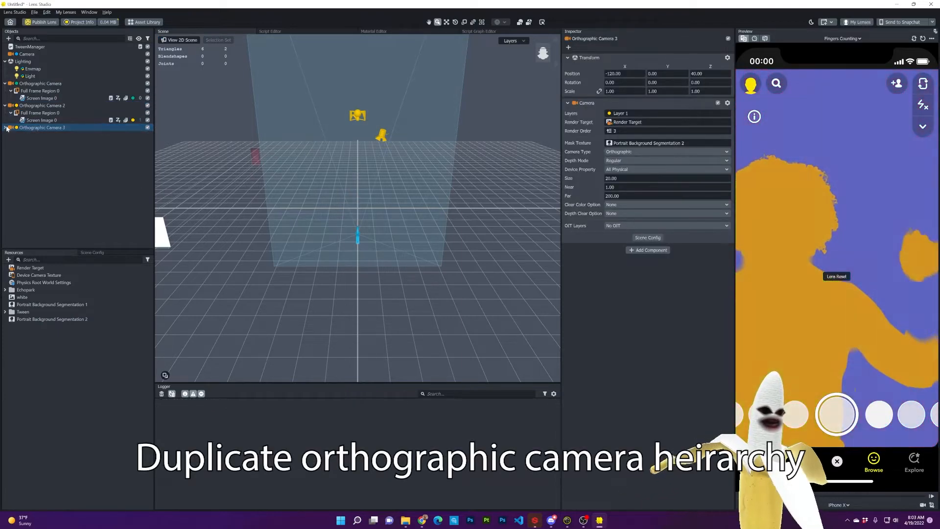
{"action": "left_click", "coordinate": [11, 136]}
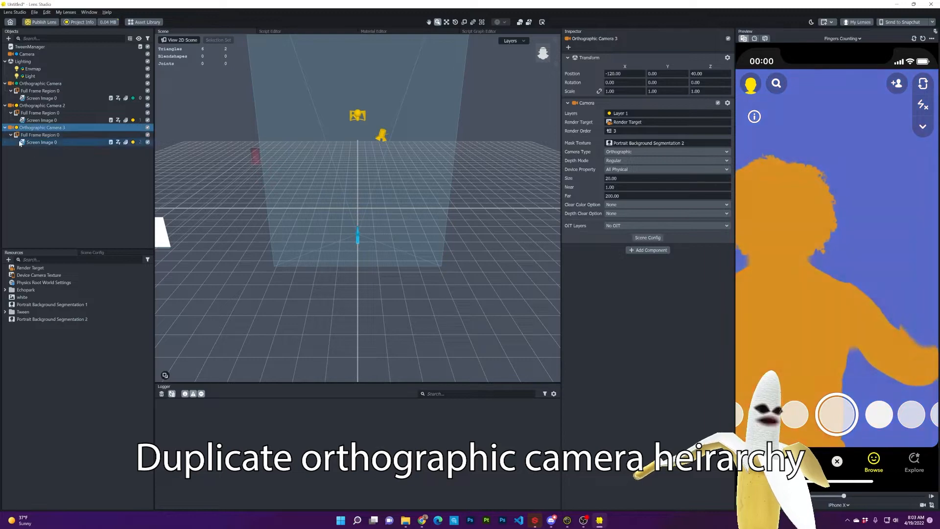
{"action": "left_click", "coordinate": [80, 169]}
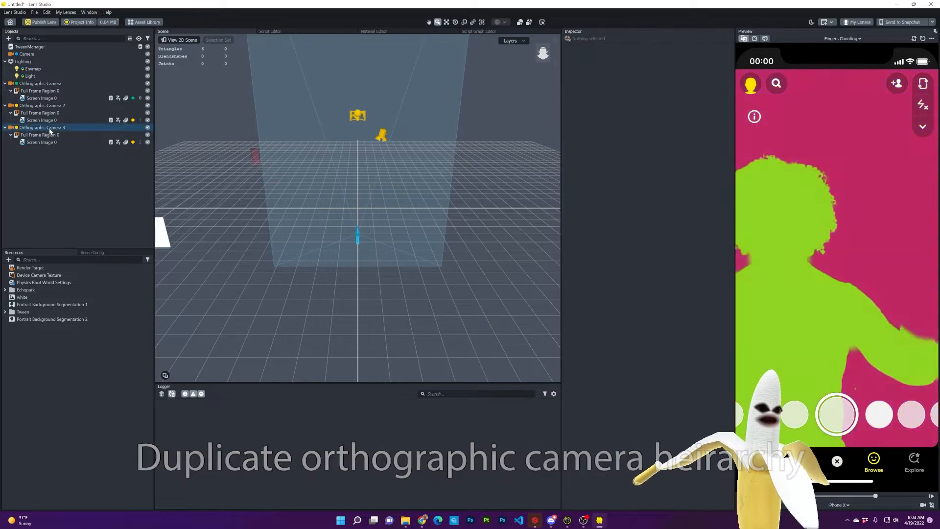
Create a new Layer 2 and assign Orthographic Camera 3 and its Screen Image 0 to it
{"action": "left_click", "coordinate": [16, 127]}
{"action": "left_click", "coordinate": [47, 215]}
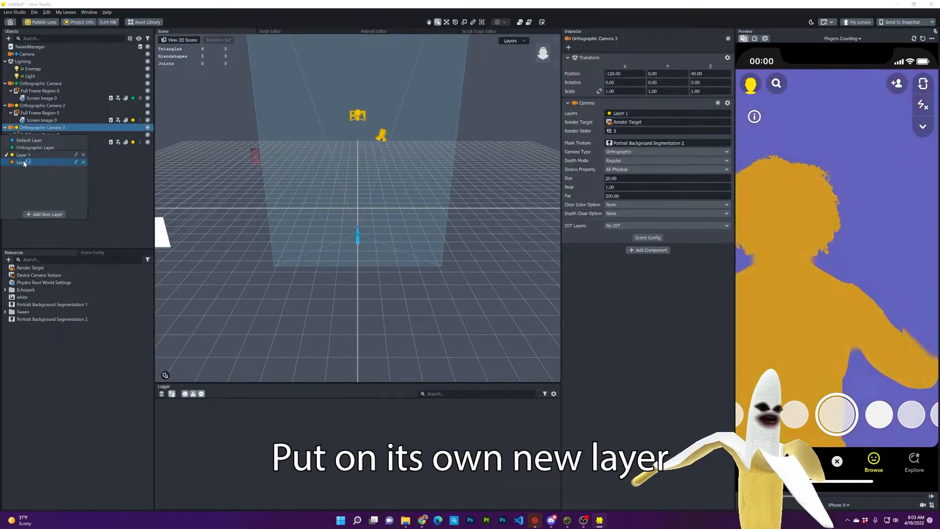
{"action": "left_click", "coordinate": [132, 142]}
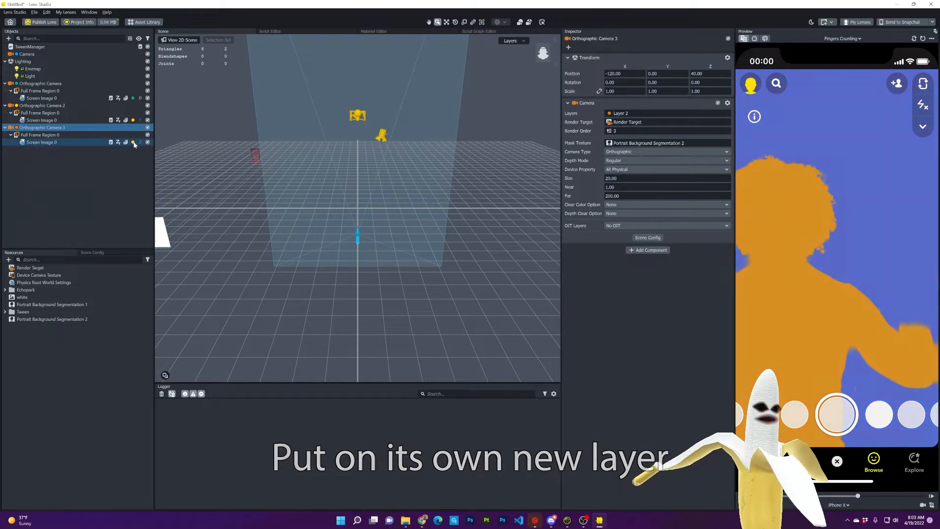
{"action": "left_click", "coordinate": [132, 143]}
{"action": "left_click", "coordinate": [115, 177]}
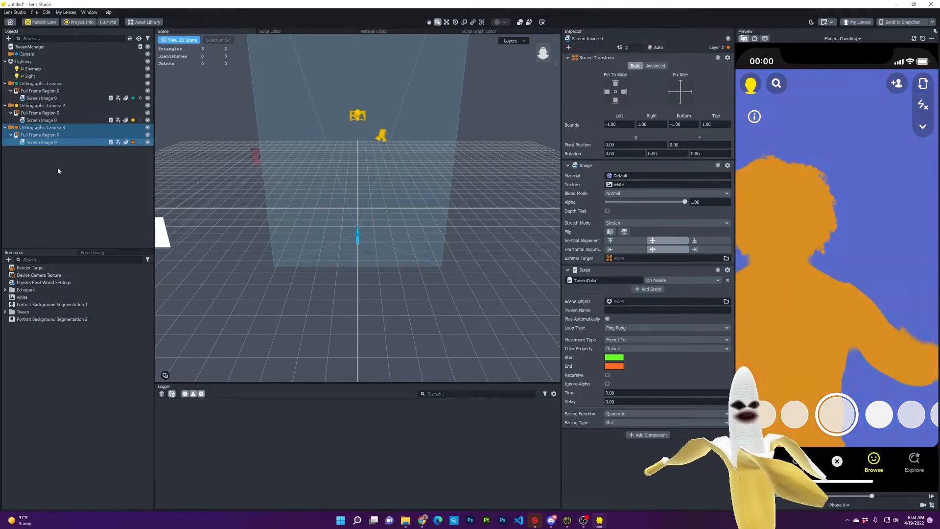
Add an Edge Detection post effect to the scene
{"action": "left_click", "coordinate": [50, 127]}
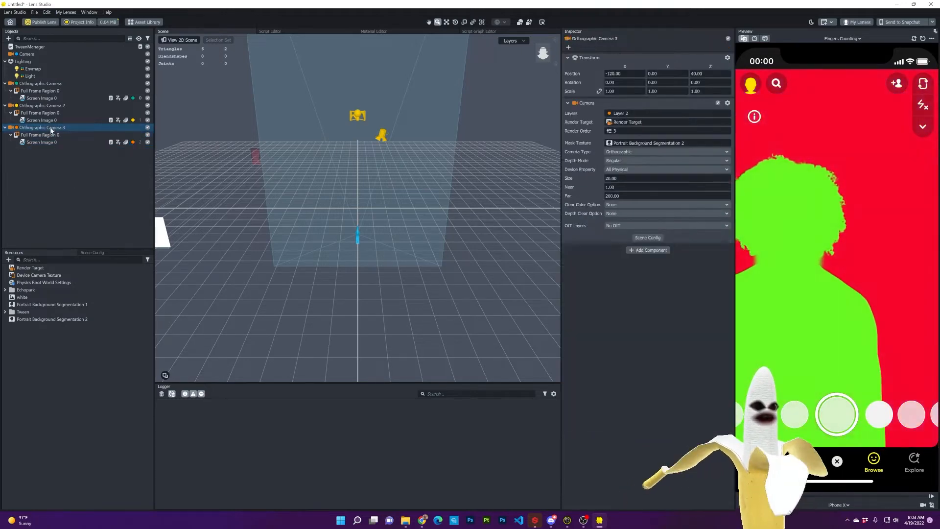
{"action": "left_click", "coordinate": [9, 38]}
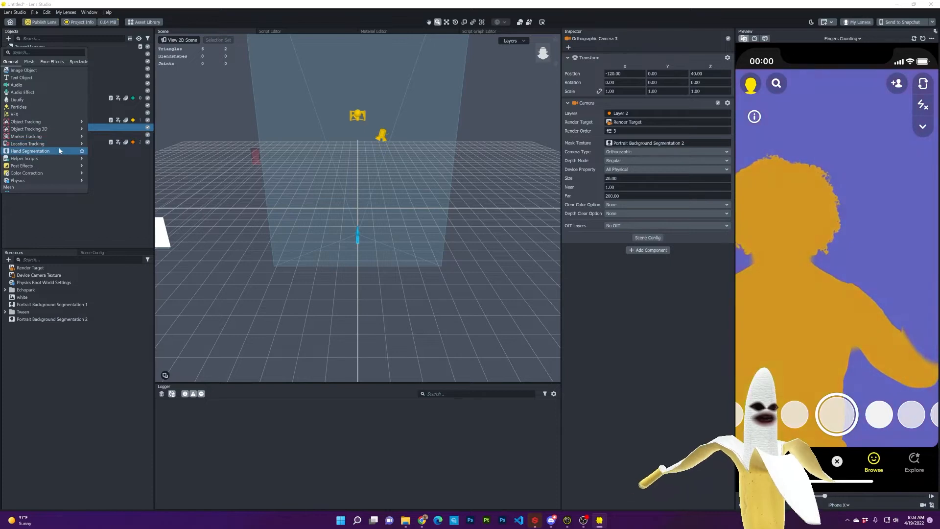
{"action": "mouse_move", "coordinate": [43, 168]}
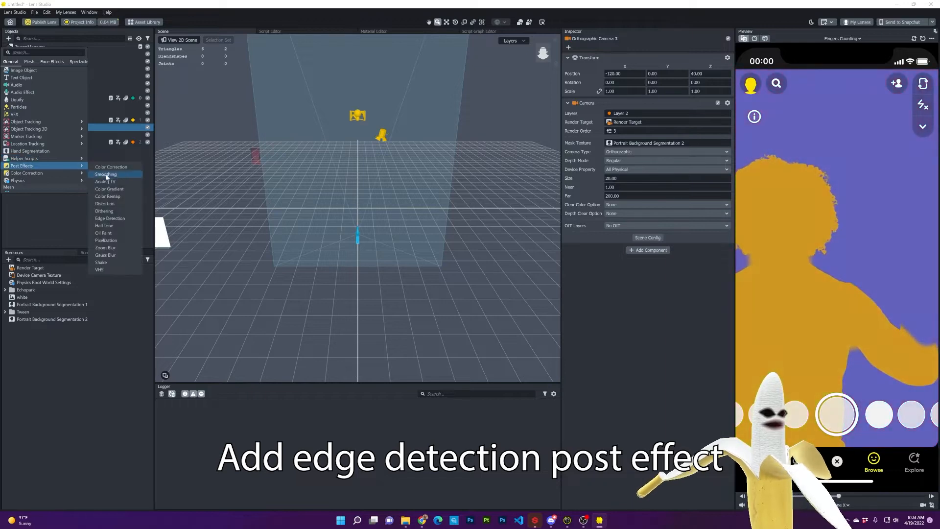
{"action": "left_click", "coordinate": [109, 218]}
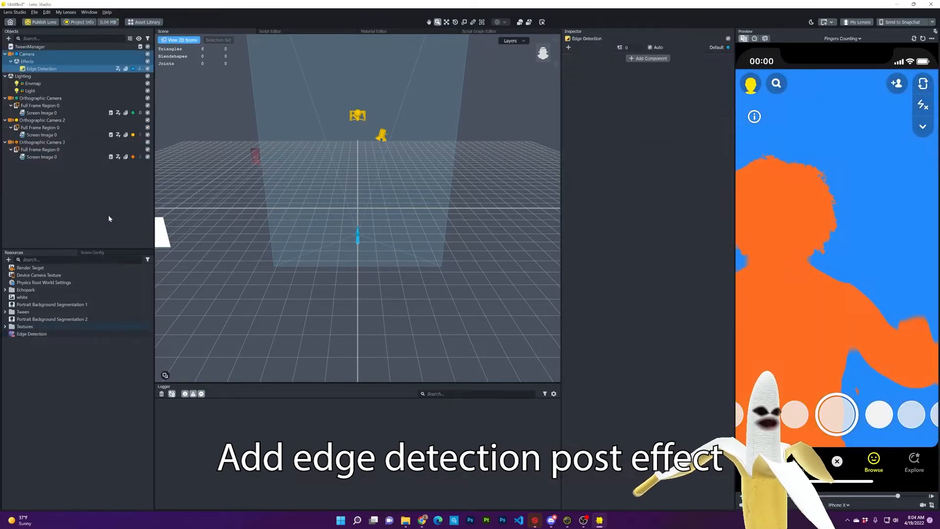
Move the Edge Detection effect into Orthographic Camera 3's Full Frame Region 0 and assign it to Layer 2
{"action": "left_click", "coordinate": [46, 69]}
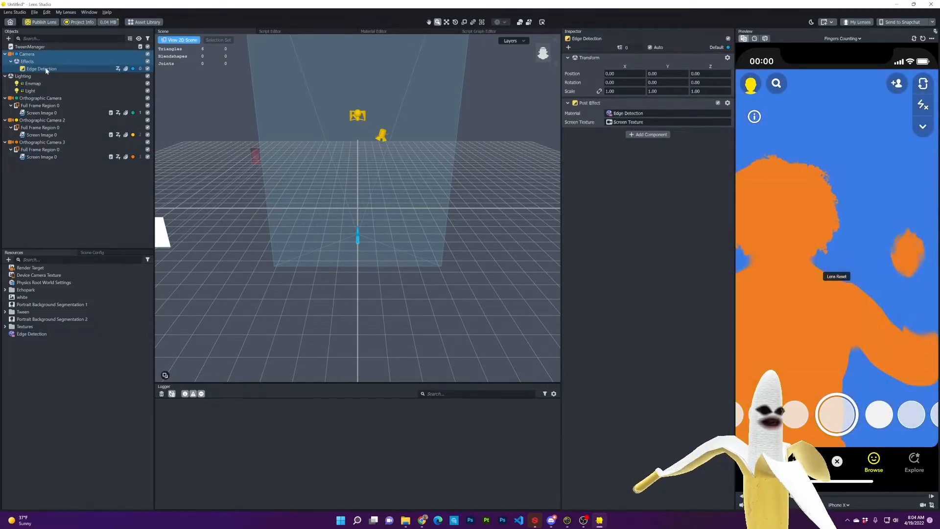
{"action": "left_click_drag", "start_coordinate": [48, 154], "coordinate": [49, 155]}
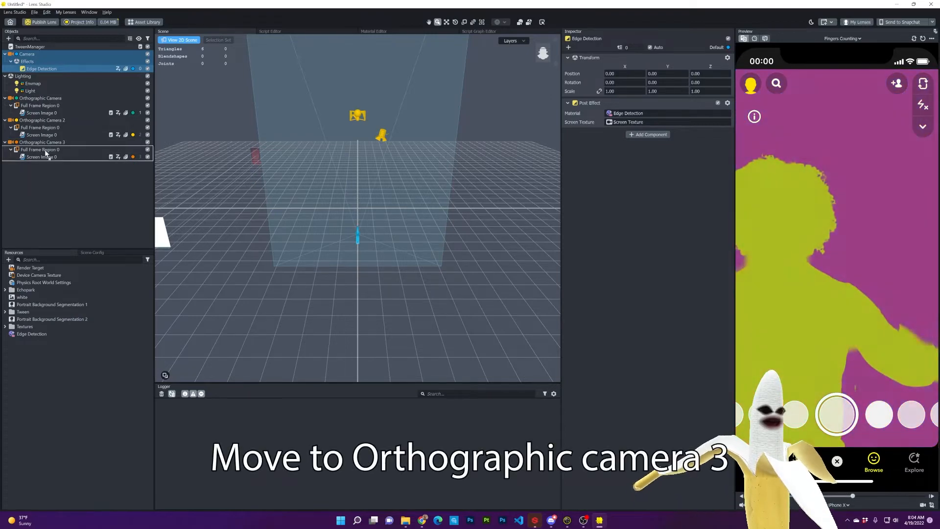
{"action": "left_click", "coordinate": [133, 157]}
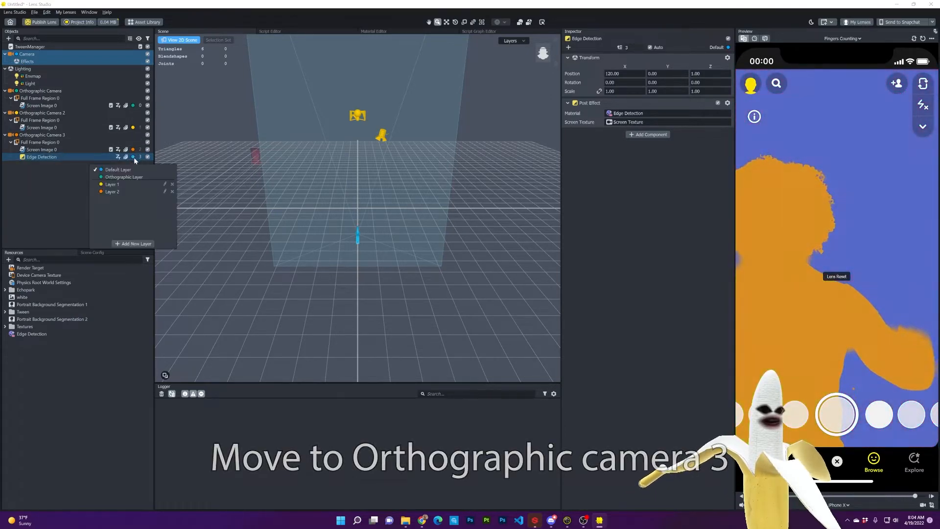
{"action": "left_click", "coordinate": [119, 191]}
{"action": "left_click", "coordinate": [112, 169]}
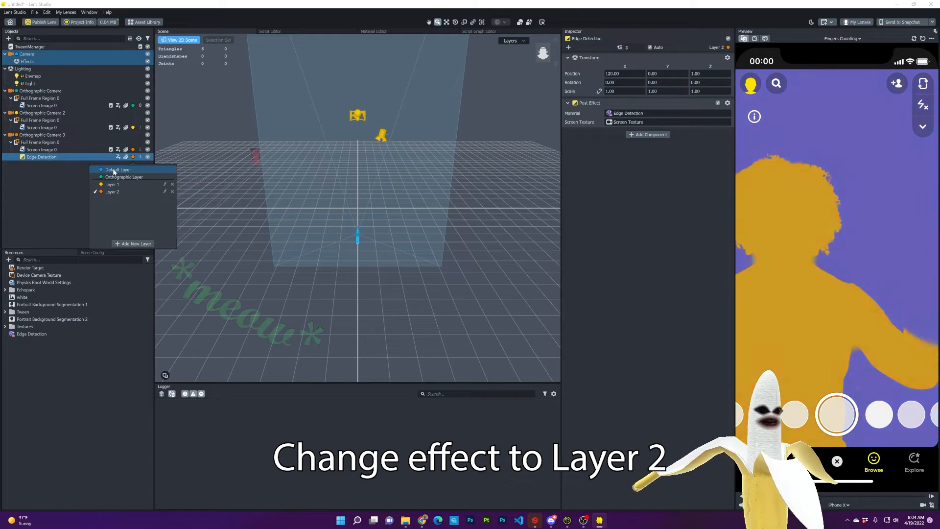
{"action": "left_click", "coordinate": [105, 192]}
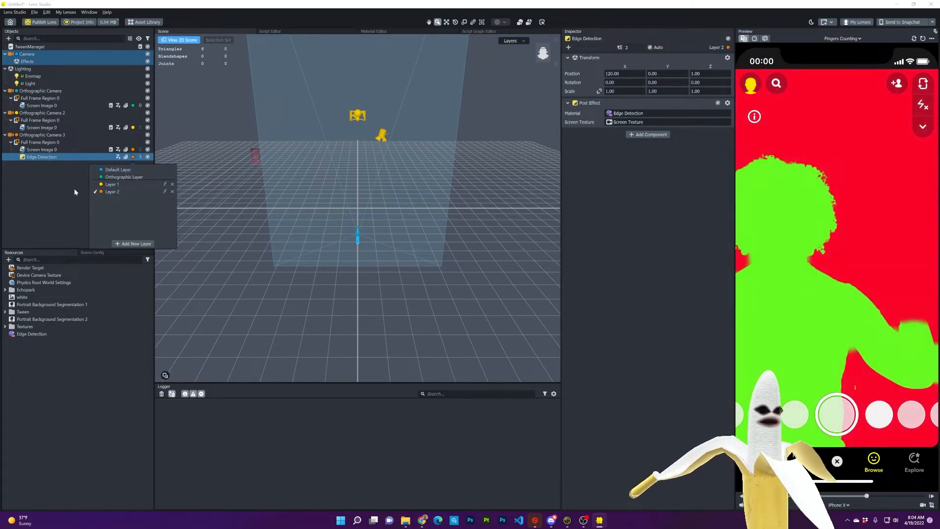
{"action": "left_click", "coordinate": [74, 188]}
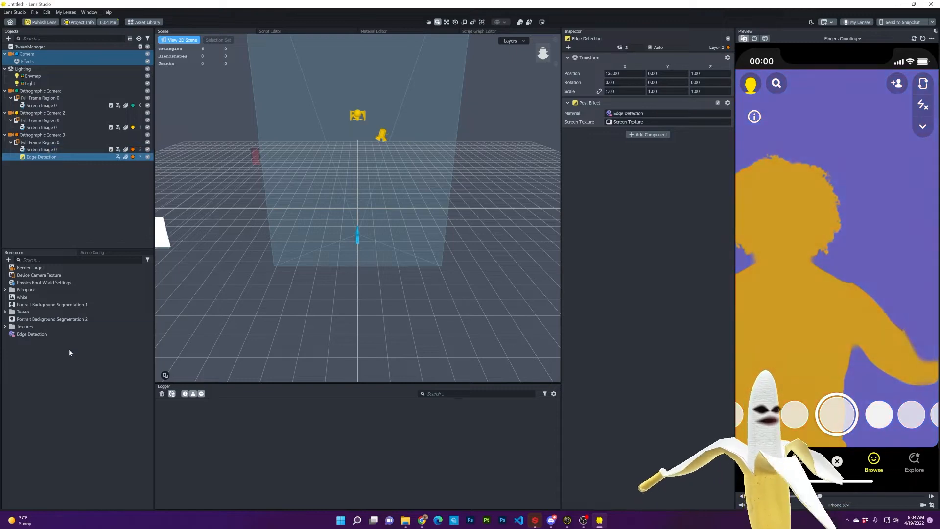
{"action": "left_click", "coordinate": [77, 184]}
Disable Orthographic Camera 3's Screen Image 0 and set the Edge Detection material's width to 4.94 and contrast to -12.15
{"action": "left_click", "coordinate": [41, 157]}
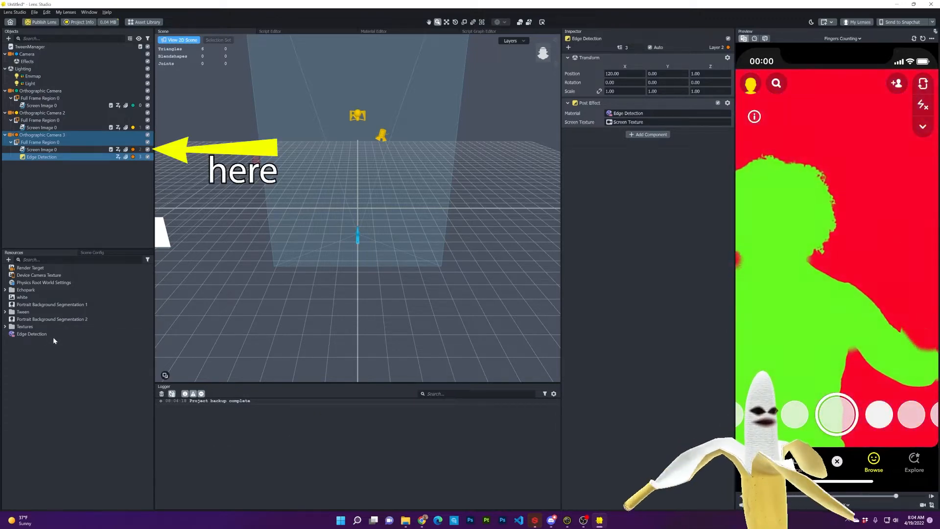
{"action": "left_click", "coordinate": [31, 334]}
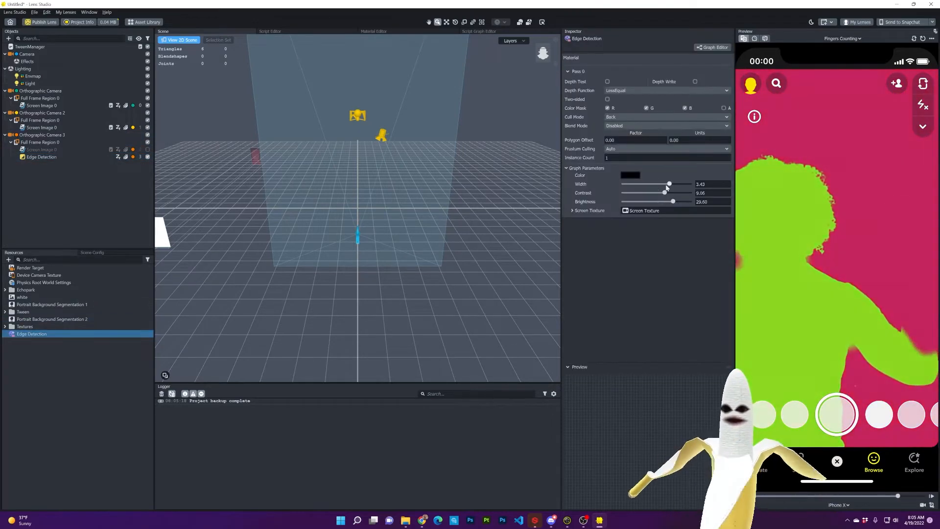
{"action": "left_click_drag", "start_coordinate": [666, 185], "coordinate": [647, 195]}
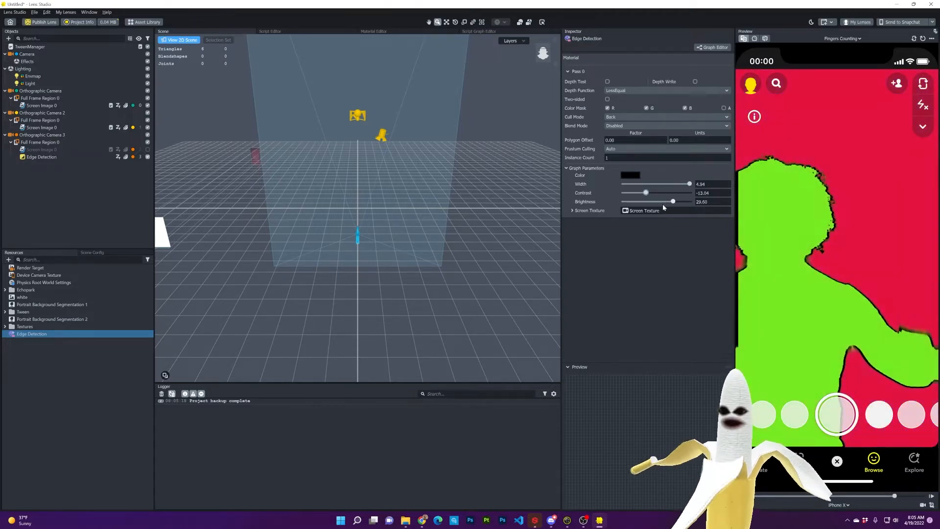
{"action": "mouse_move", "coordinate": [645, 193]}
{"action": "left_mouse_down"}
{"action": "mouse_move", "coordinate": [679, 193]}
{"action": "mouse_move", "coordinate": [647, 193]}
{"action": "left_mouse_up"}
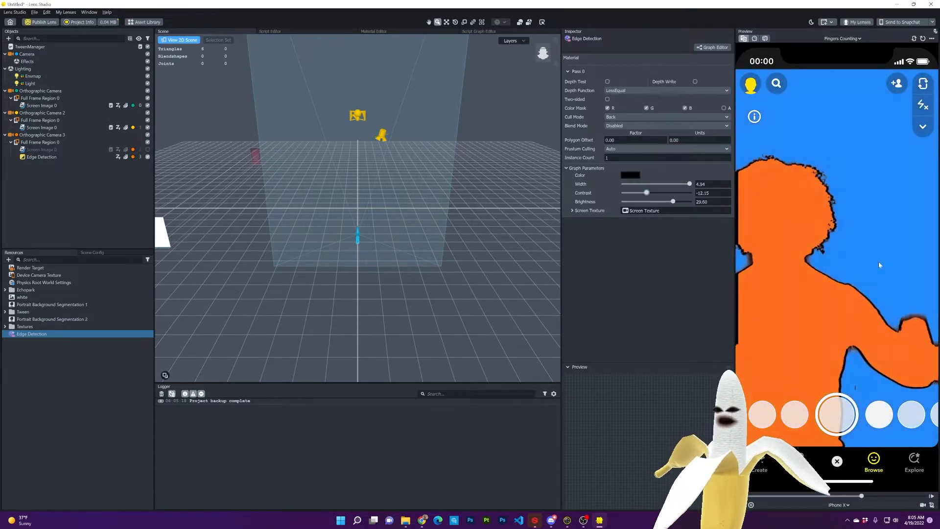
{"action": "left_click", "coordinate": [68, 363]}
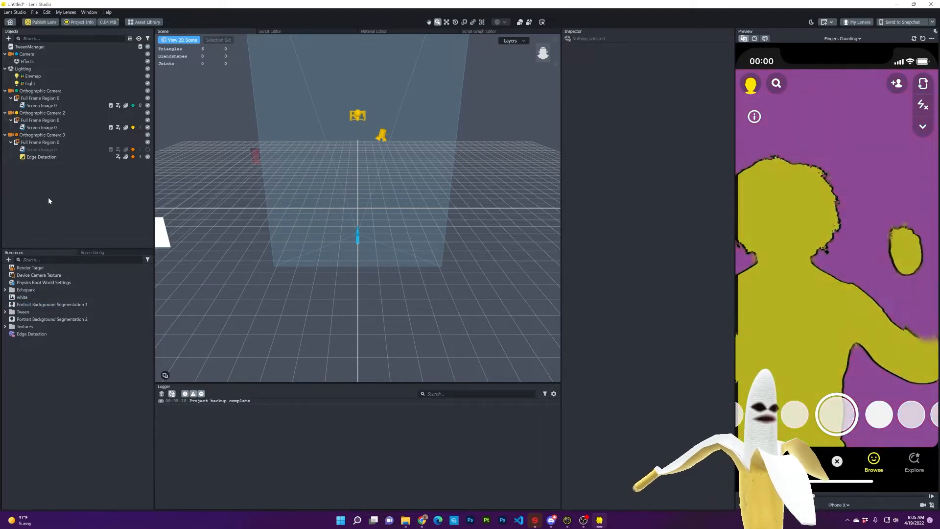
Duplicate Orthographic Camera 2 and move the copy below Orthographic Camera 3 in the object hierarchy
{"action": "left_click", "coordinate": [47, 113]}
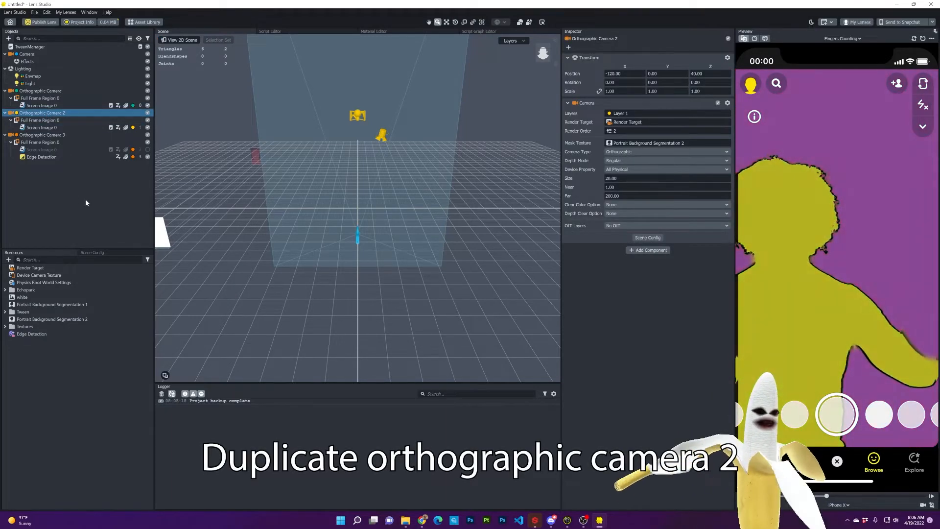
{"action": "key", "text": "ctrl+d"}
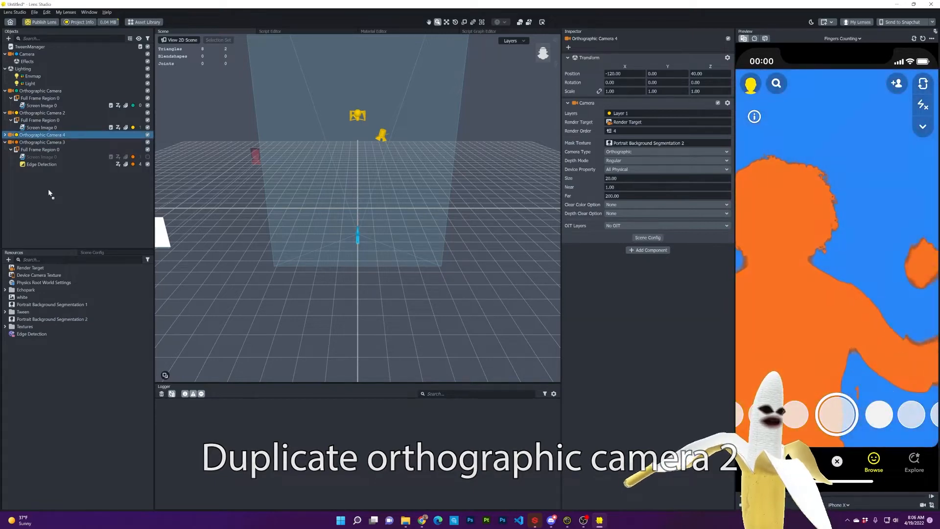
{"action": "left_click_drag", "start_coordinate": [49, 195], "coordinate": [49, 188]}
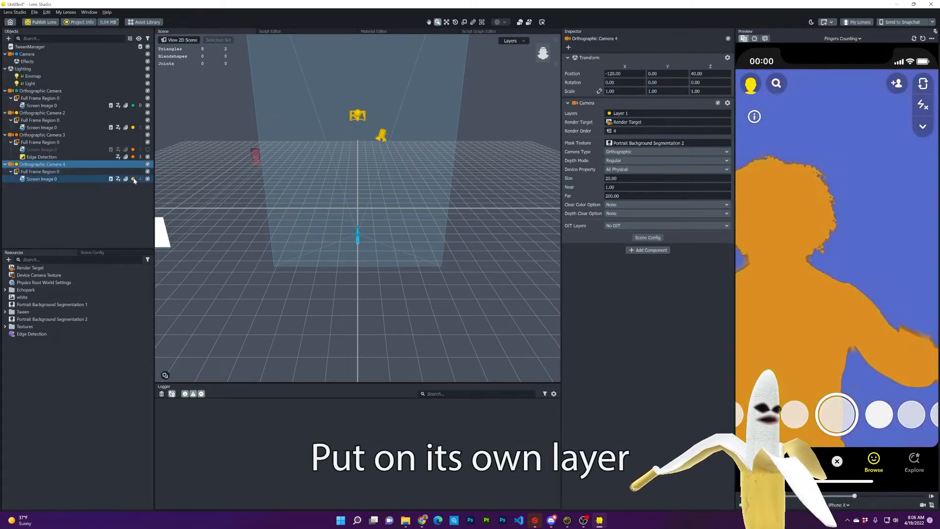
Create a new Layer 3 and assign Orthographic Camera 4 and its Screen Image 0 to it
{"action": "left_click", "coordinate": [17, 165]}
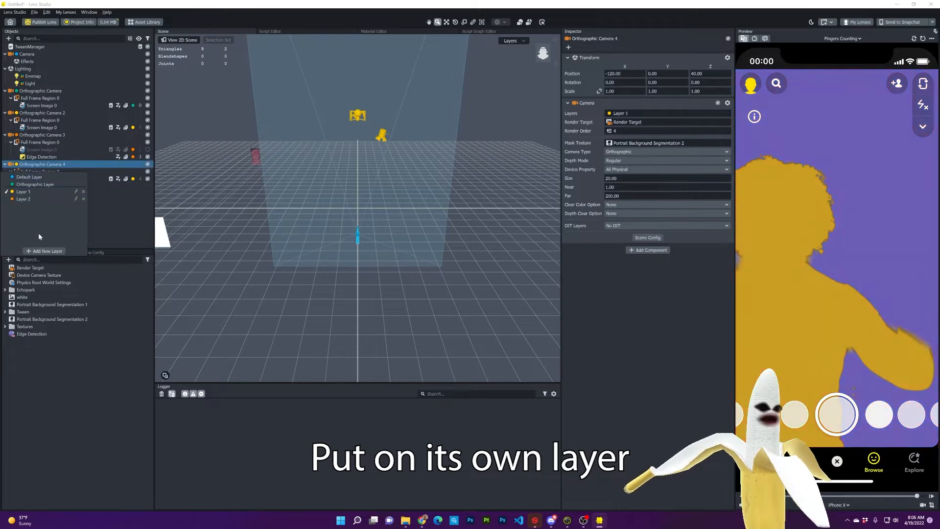
{"action": "left_click", "coordinate": [26, 192]}
{"action": "left_click", "coordinate": [133, 179]}
{"action": "left_click", "coordinate": [132, 179]}
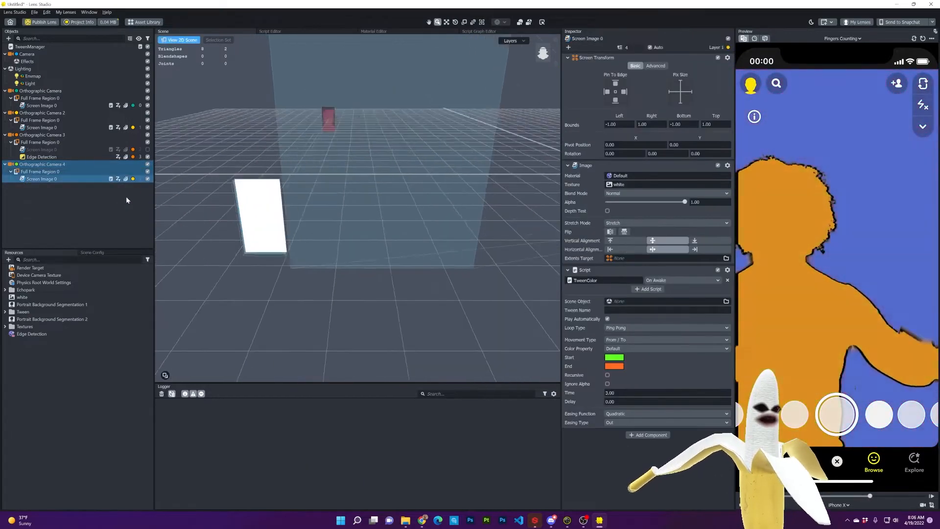
{"action": "left_click", "coordinate": [132, 179]}
{"action": "left_click", "coordinate": [112, 221]}
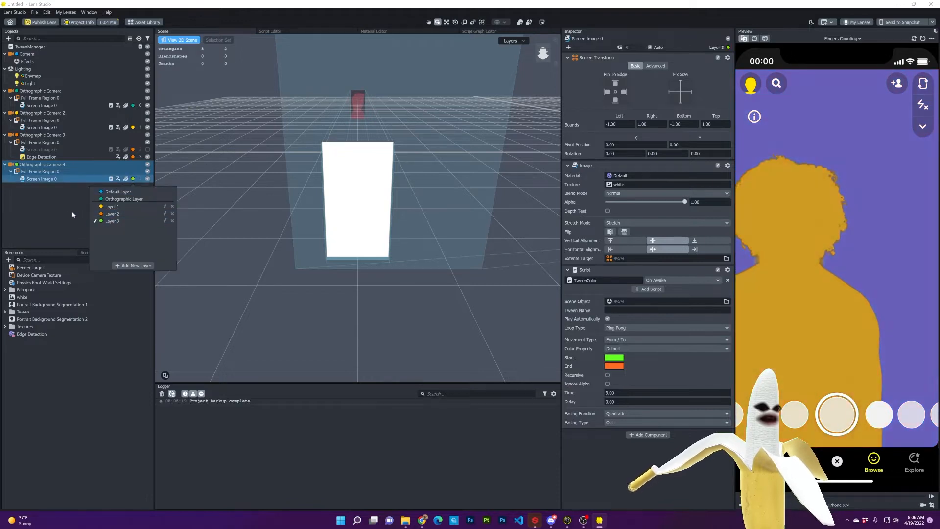
{"action": "left_click", "coordinate": [72, 214]}
Duplicate Portrait Background Segmentation 2 and assign the copy as Orthographic Camera 4's mask texture
{"action": "left_click", "coordinate": [63, 320]}
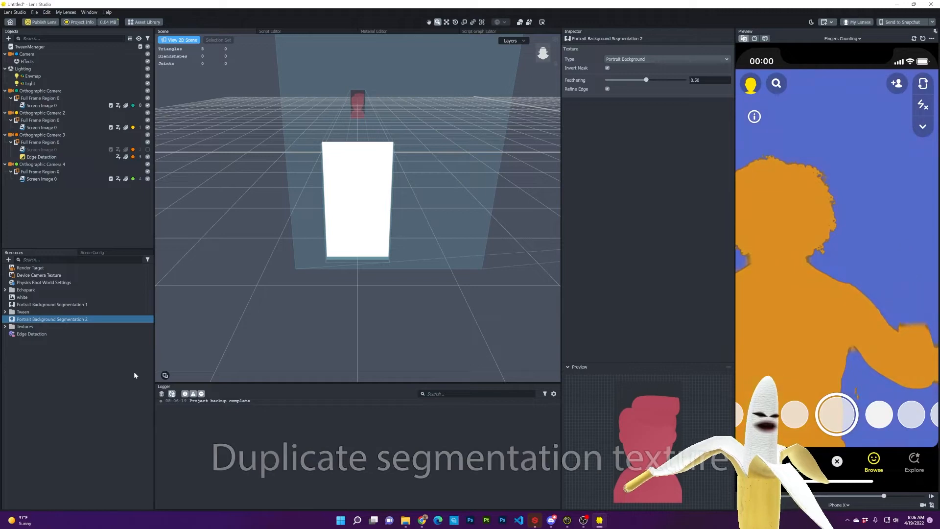
{"action": "key", "text": "ctrl+d"}
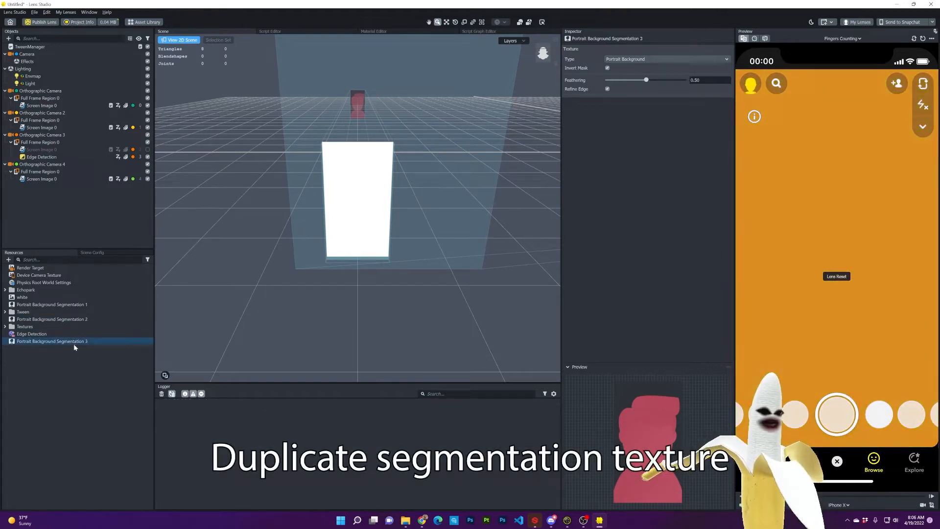
{"action": "left_click", "coordinate": [43, 167]}
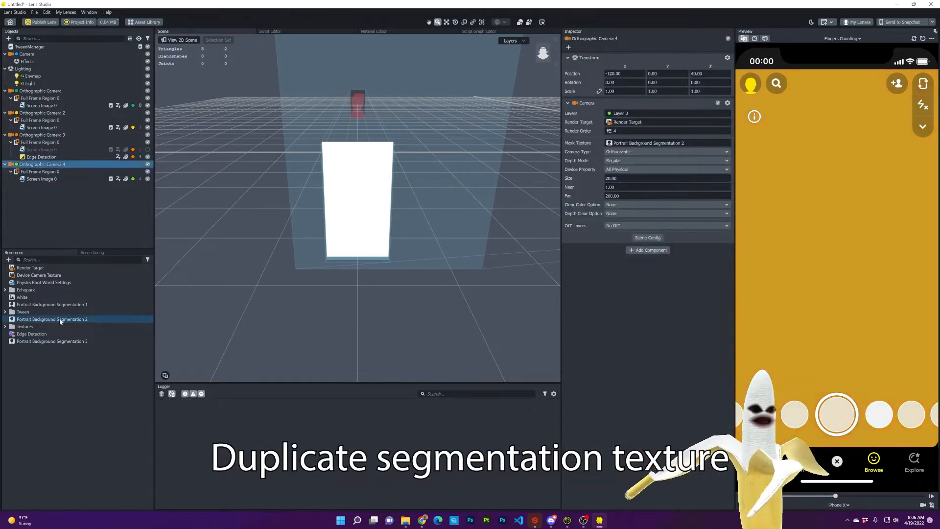
{"action": "left_click_drag", "start_coordinate": [35, 345], "coordinate": [678, 142]}
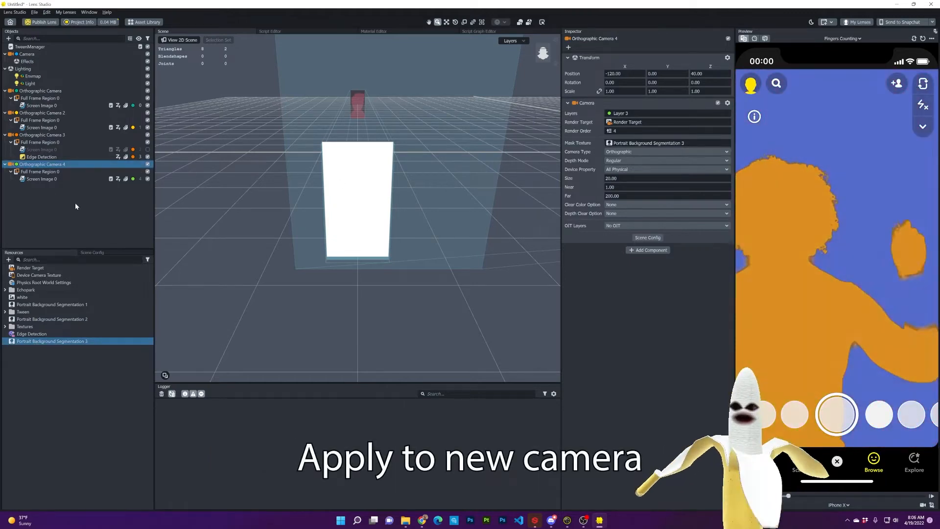
{"action": "left_click", "coordinate": [75, 202]}
Change the segmentation type of Portrait Background Segmentation 3 to Upper Garment
{"action": "left_click", "coordinate": [52, 341]}
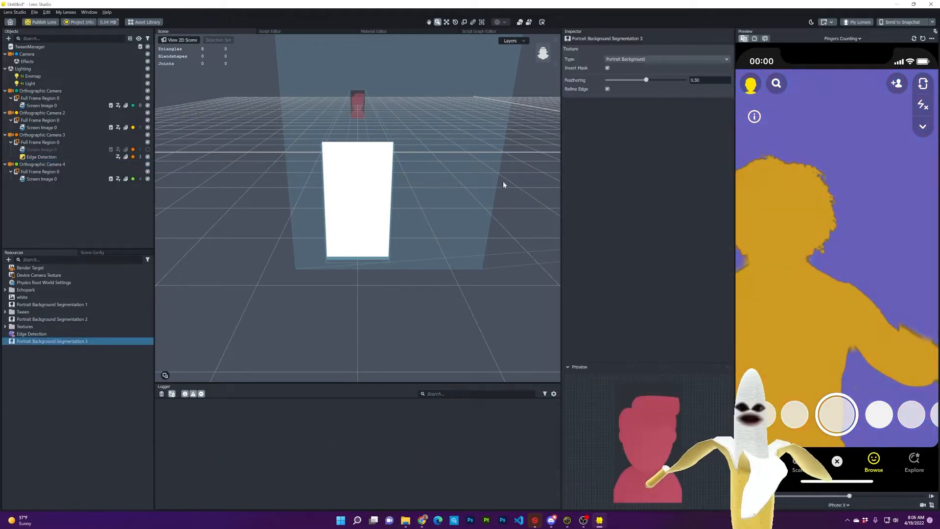
{"action": "left_click", "coordinate": [642, 61]}
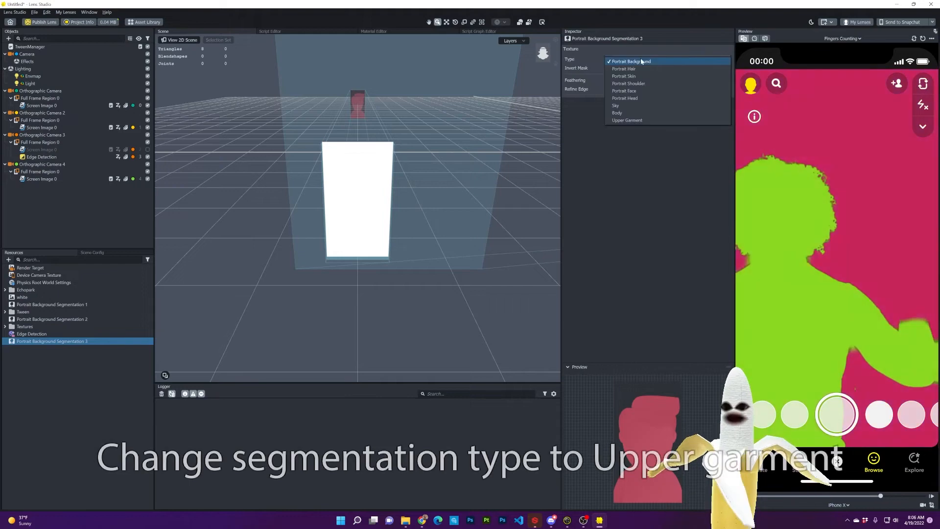
{"action": "left_click", "coordinate": [630, 120]}
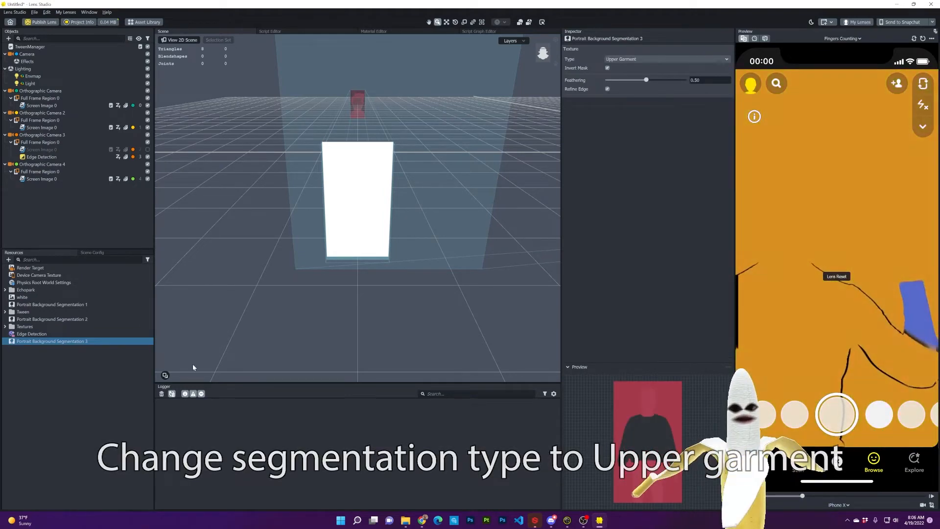
{"action": "left_click", "coordinate": [37, 347]}
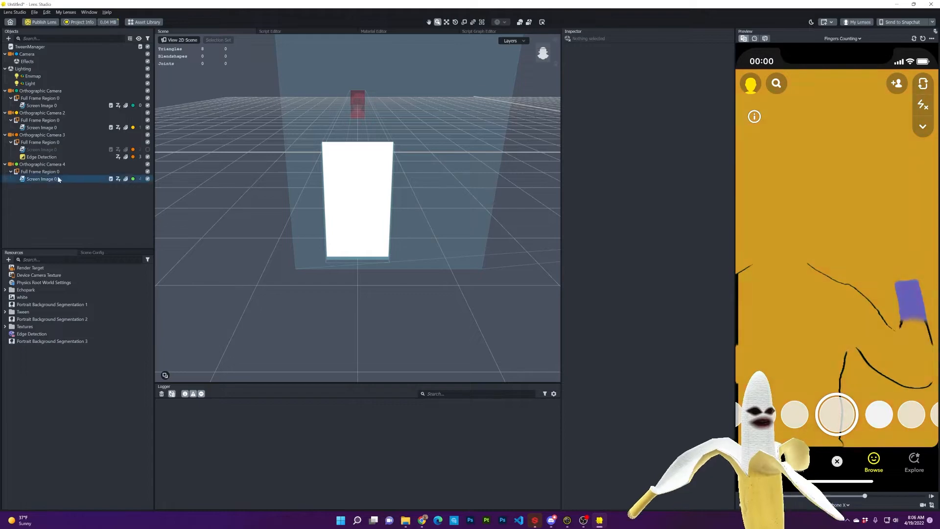
Set the tween colours of Orthographic Camera 4's Screen Image 0 to start at magenta (#ff2fff) and end at lime green (#8fff17)
{"action": "left_click", "coordinate": [39, 179]}
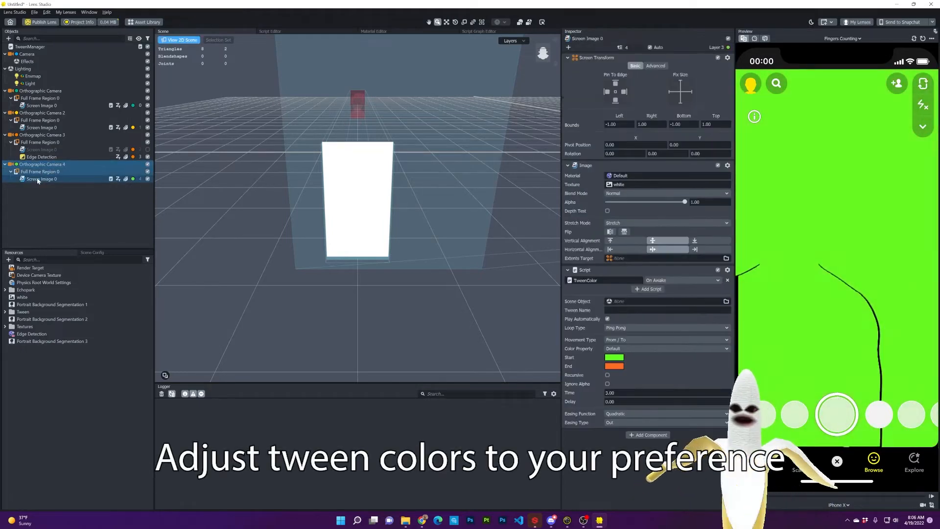
{"action": "left_click", "coordinate": [618, 358]}
{"action": "left_click_drag", "start_coordinate": [496, 211], "coordinate": [479, 202]}
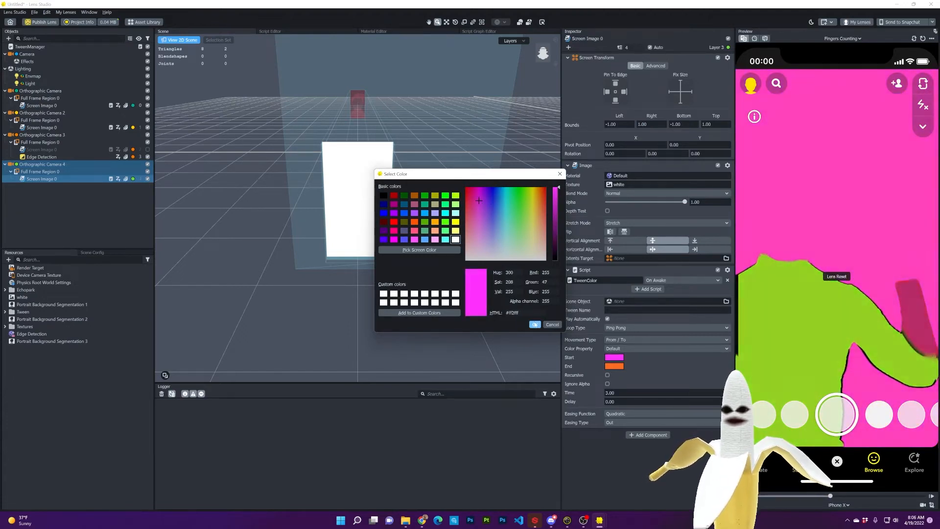
{"action": "left_click", "coordinate": [536, 325]}
{"action": "left_click", "coordinate": [615, 366]}
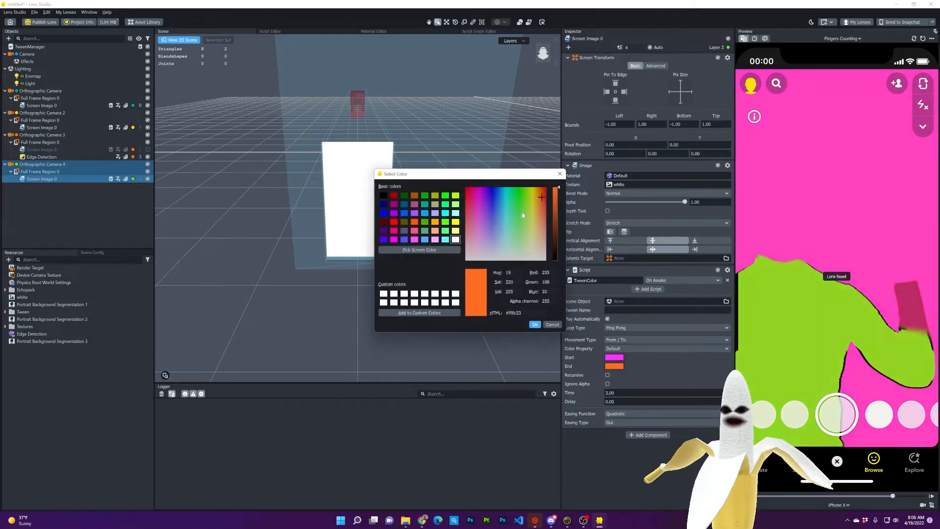
{"action": "left_click_drag", "start_coordinate": [526, 196], "coordinate": [527, 194]}
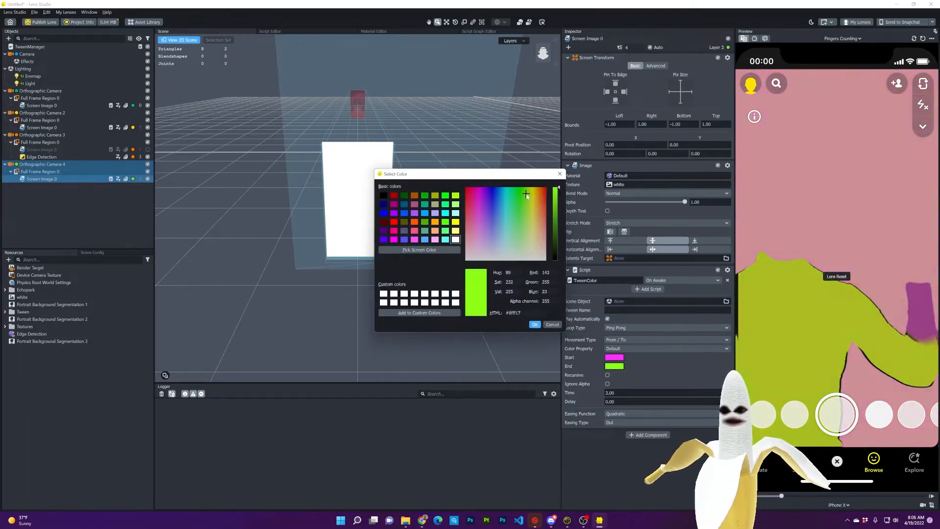
{"action": "left_click", "coordinate": [534, 324]}
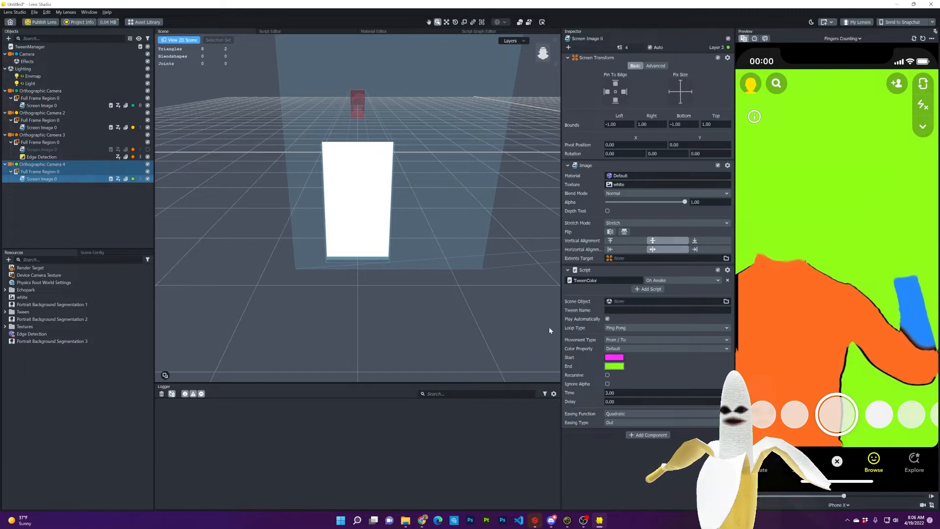
{"action": "left_click", "coordinate": [61, 360]}
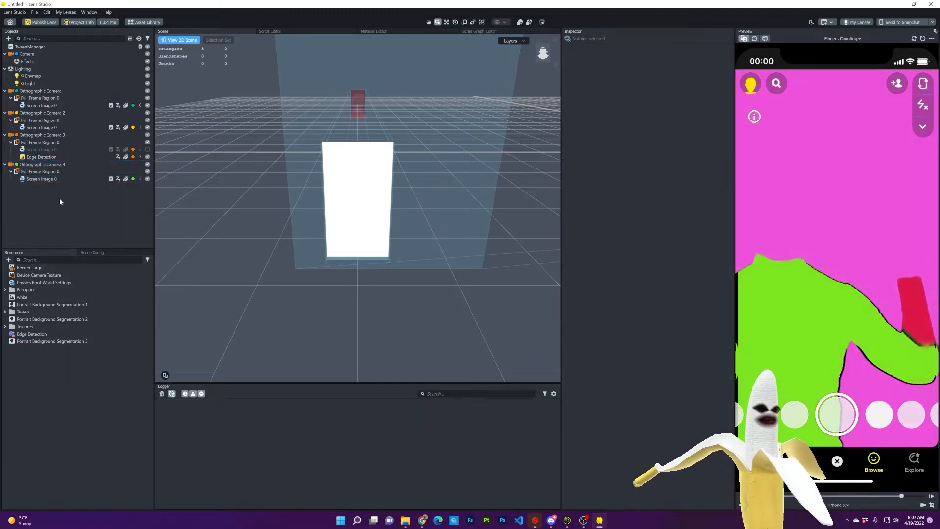
Duplicate Orthographic Camera 4 and assign the copy to a new Layer 4 instead of Layer 3
{"action": "left_click", "coordinate": [49, 164]}
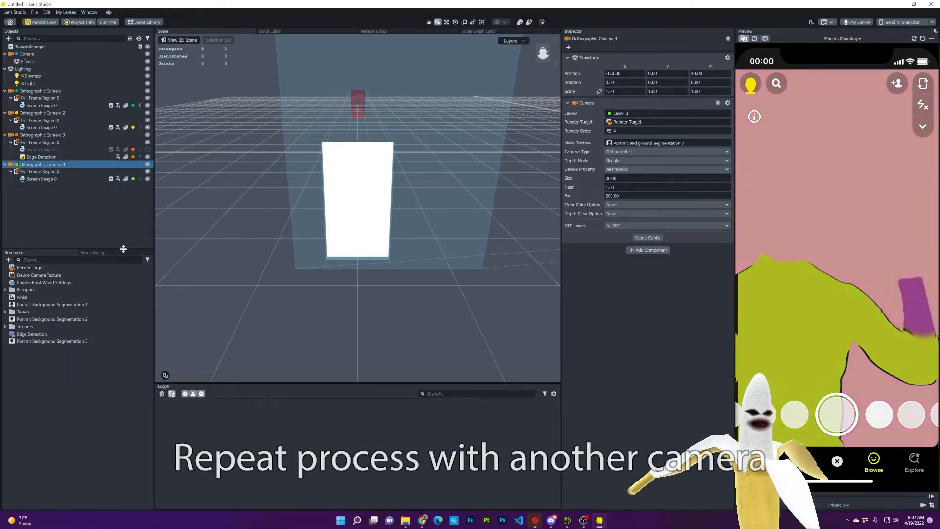
{"action": "key", "text": "ctrl+d"}
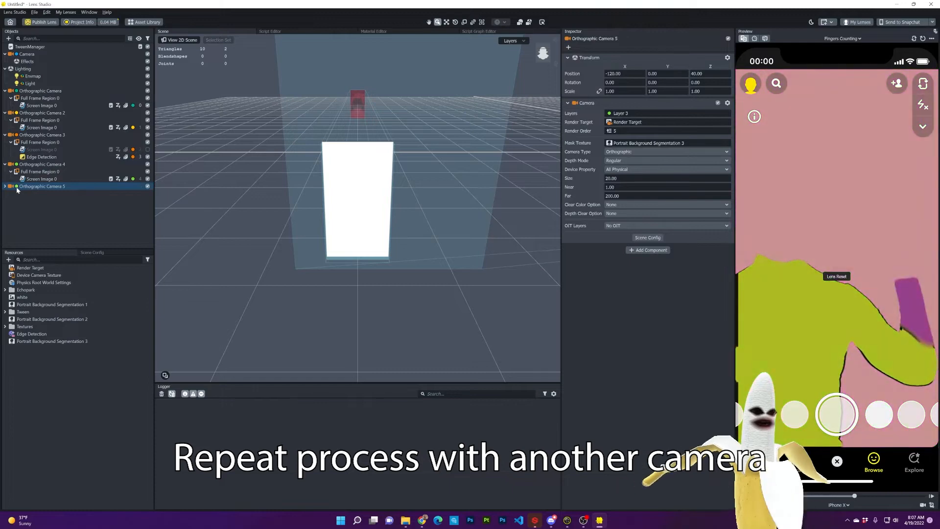
{"action": "left_click", "coordinate": [16, 187]}
{"action": "left_click", "coordinate": [43, 273]}
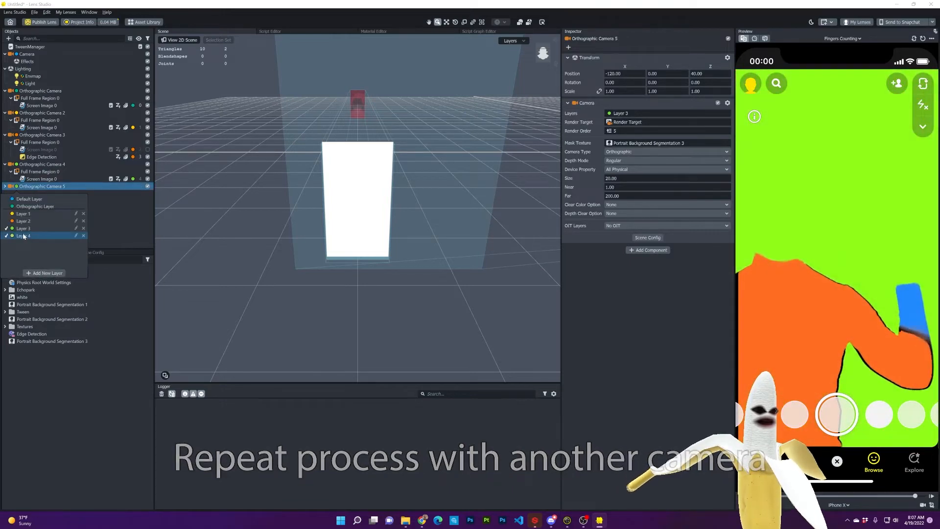
{"action": "left_click", "coordinate": [129, 197]}
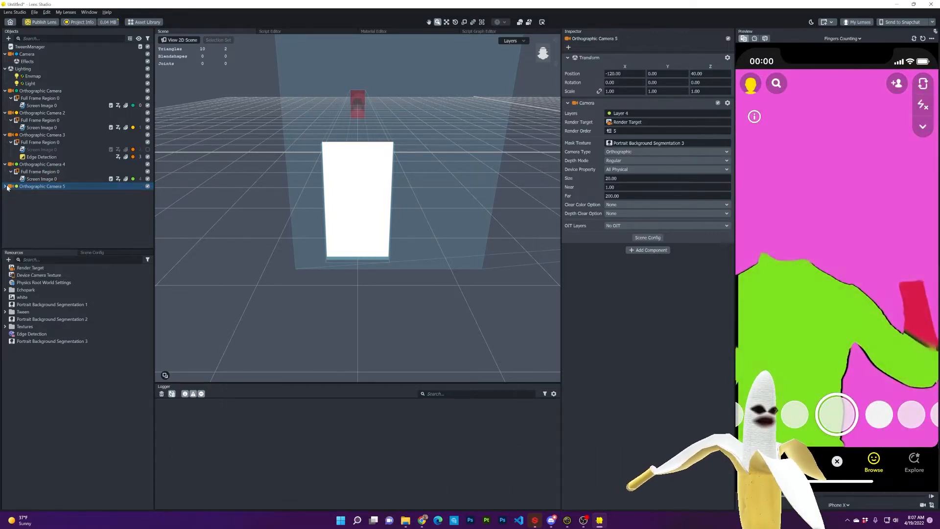
Expand Orthographic Camera 5's hierarchy and assign its Screen Image 0 to Layer 4
{"action": "left_click", "coordinate": [16, 194]}
{"action": "left_click", "coordinate": [11, 194]}
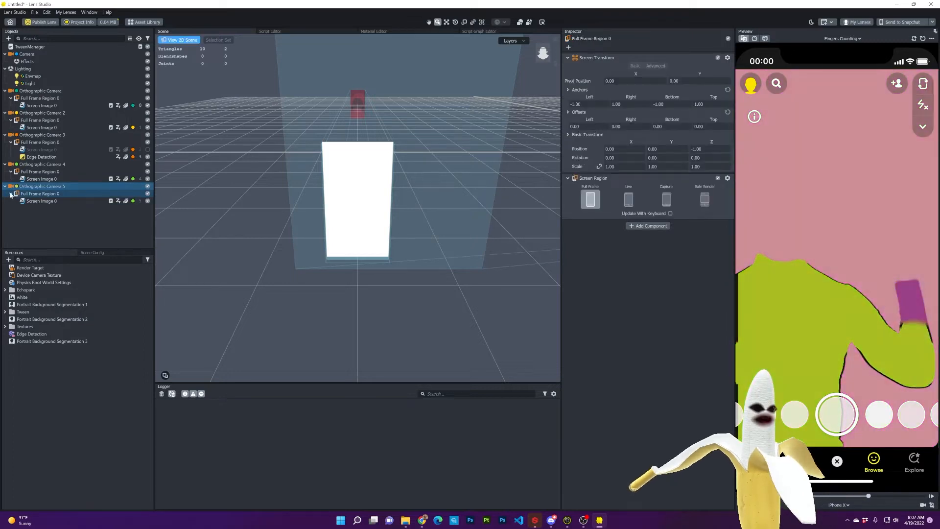
{"action": "left_click", "coordinate": [41, 201]}
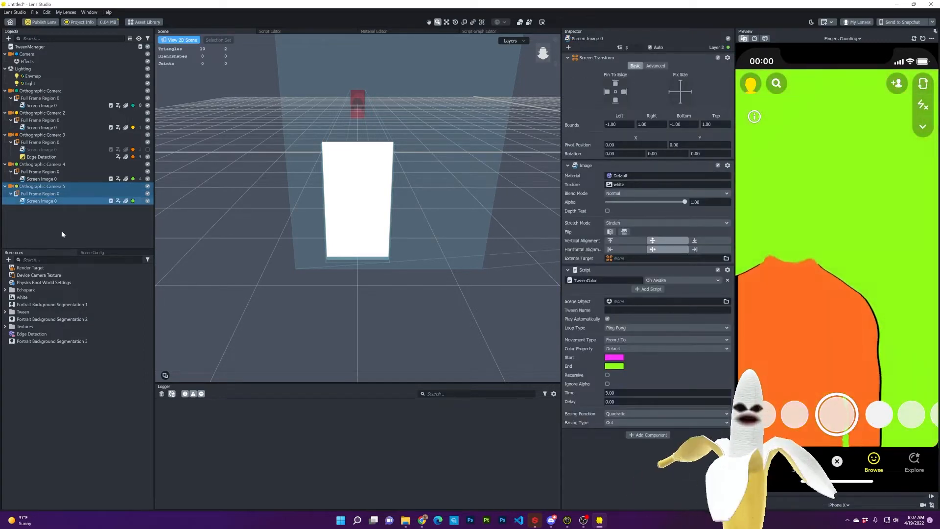
{"action": "left_click", "coordinate": [132, 201]}
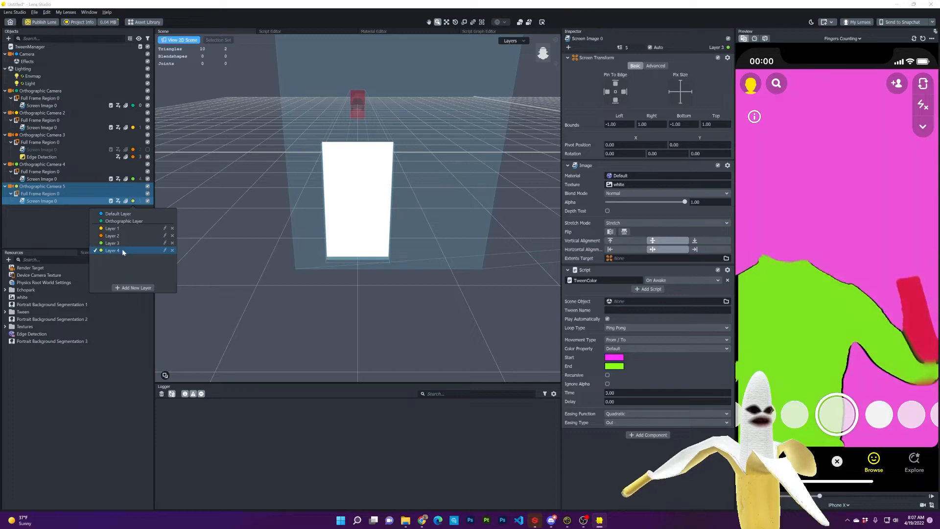
{"action": "left_click", "coordinate": [122, 250]}
Duplicate Portrait Background Segmentation 3 and set the copy's segmentation type to Portrait Head
{"action": "left_click", "coordinate": [51, 341]}
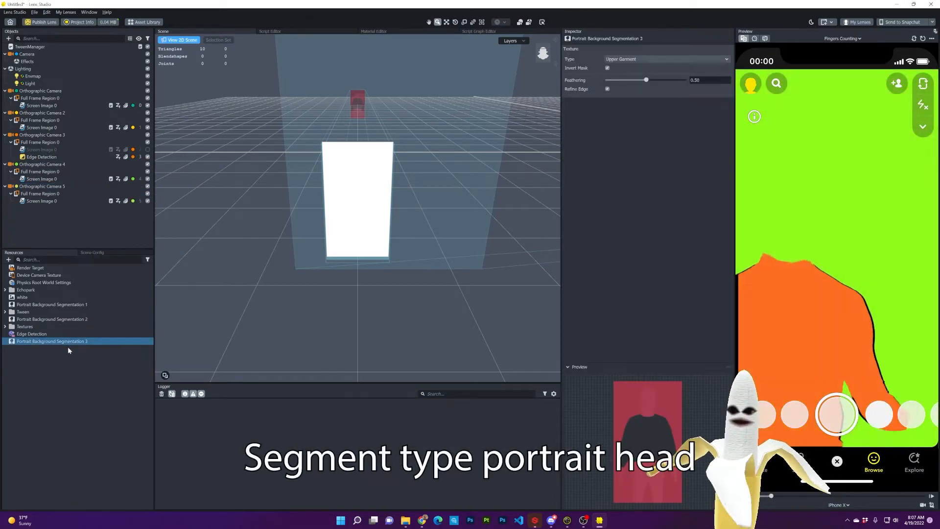
{"action": "key", "text": "ctrl+d"}
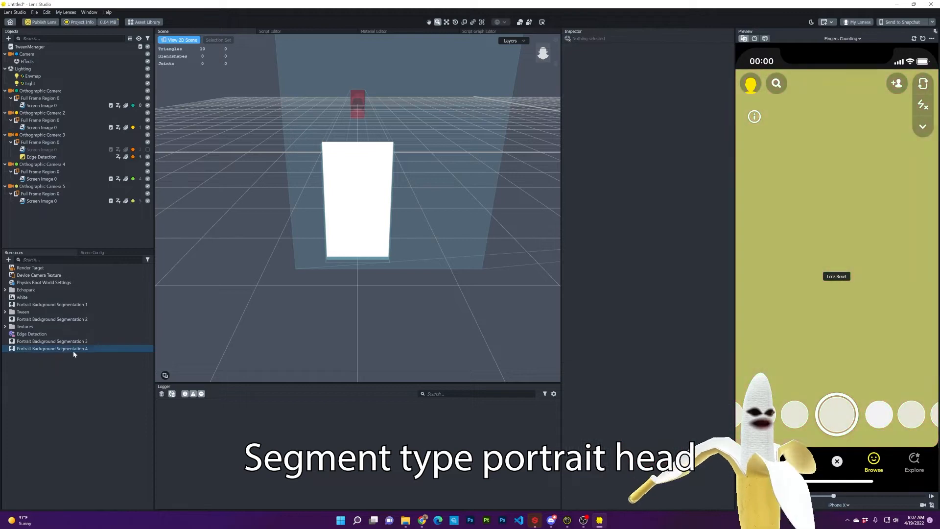
{"action": "left_click", "coordinate": [73, 351]}
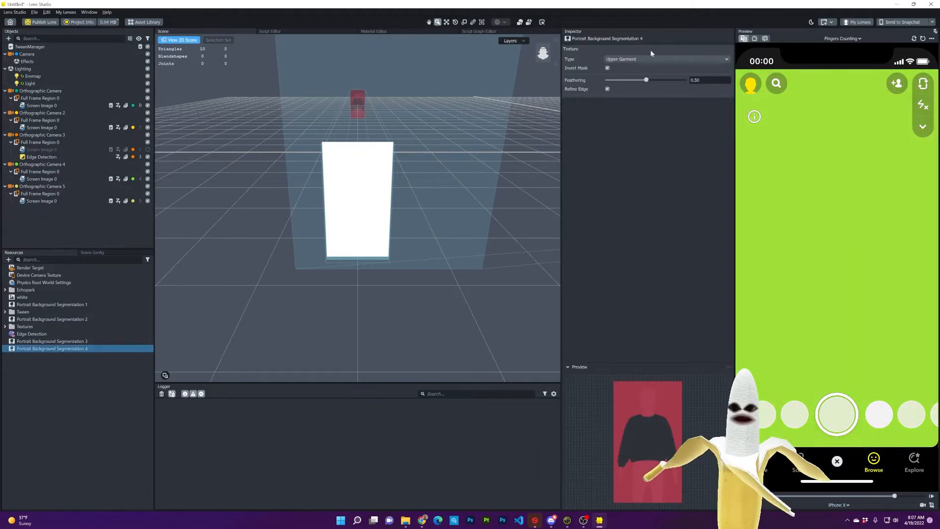
{"action": "left_click", "coordinate": [643, 58]}
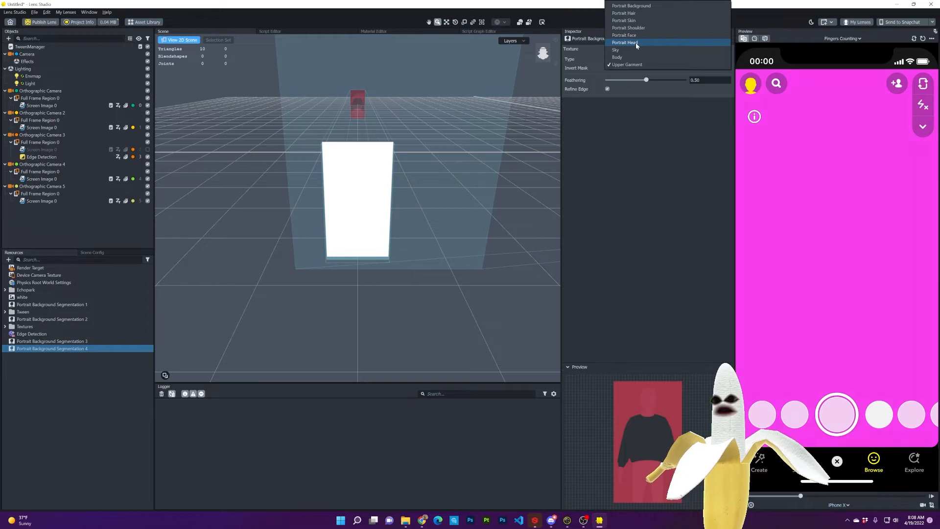
{"action": "left_click", "coordinate": [635, 43]}
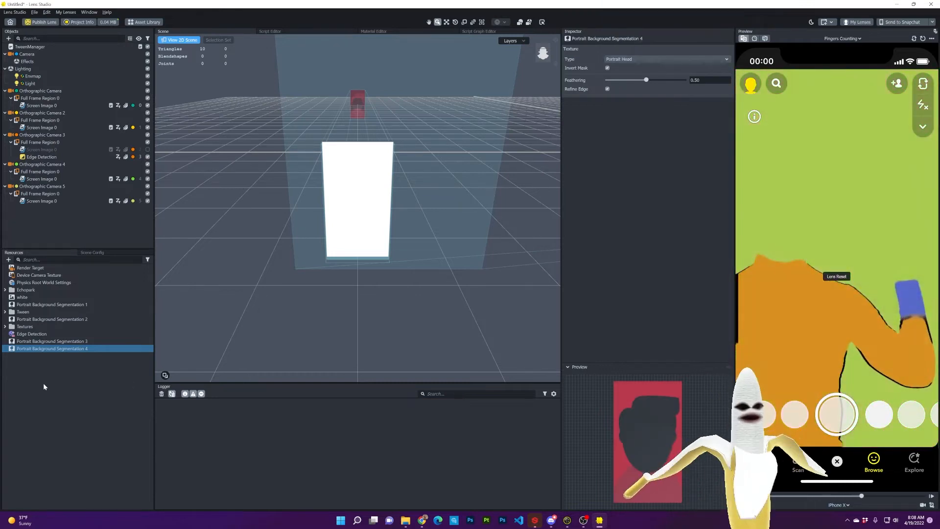
Assign Portrait Background Segmentation 4 as the mask texture of Orthographic Camera 5
{"action": "left_click", "coordinate": [41, 372]}
{"action": "left_click", "coordinate": [45, 187]}
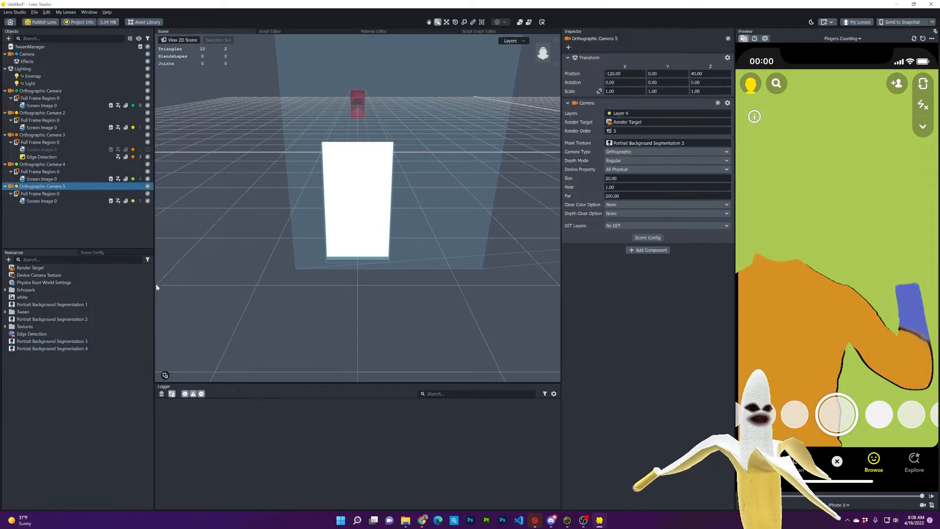
{"action": "left_click_drag", "start_coordinate": [52, 349], "coordinate": [647, 142]}
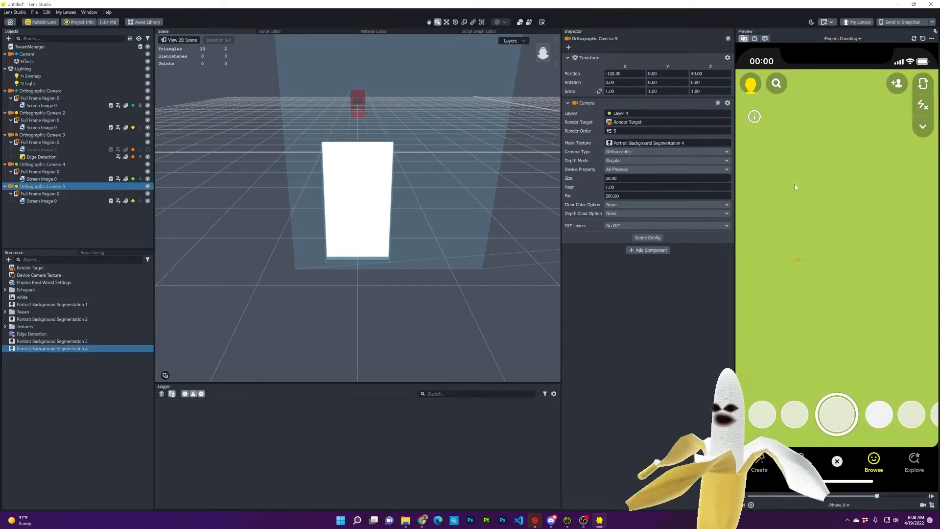
Set the tween colours of Orthographic Camera 5's Screen Image 0 to start at light blue (#40c3ff) and end at purple
{"action": "left_click", "coordinate": [42, 200]}
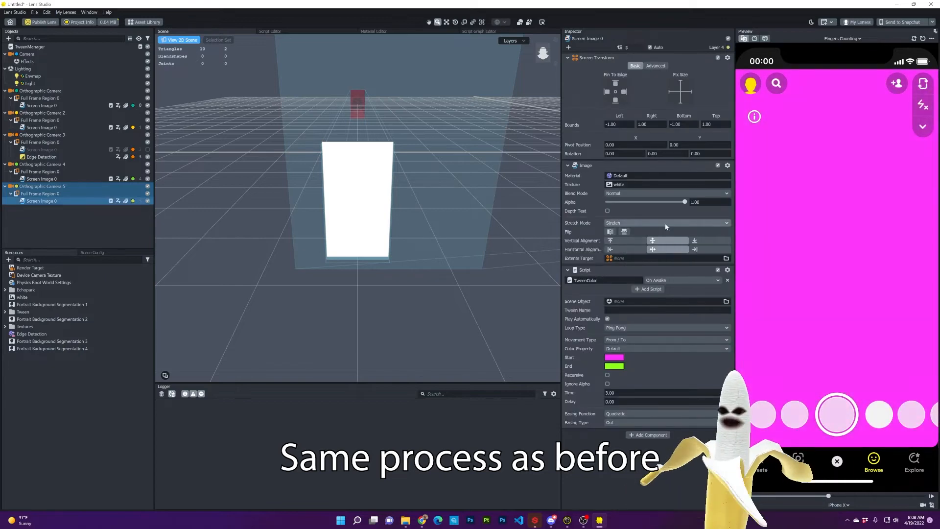
{"action": "left_click", "coordinate": [615, 357]}
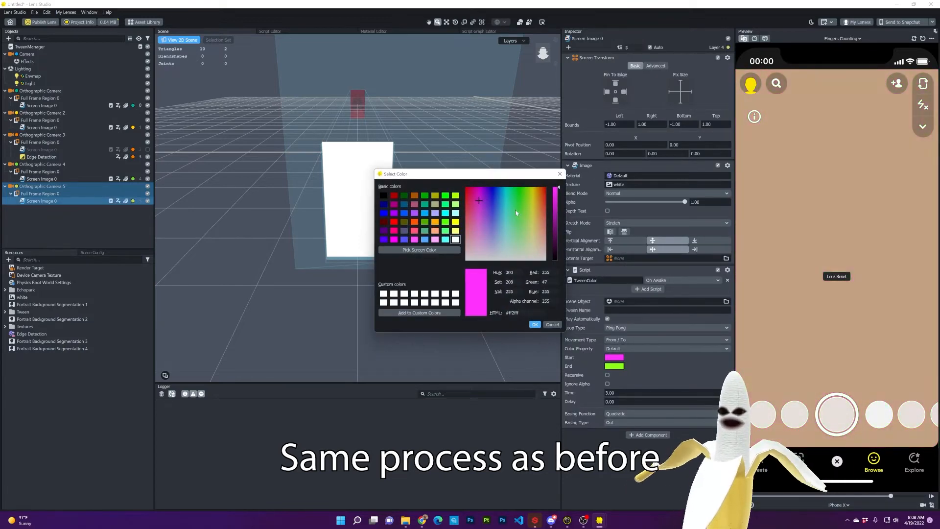
{"action": "left_click", "coordinate": [502, 205]}
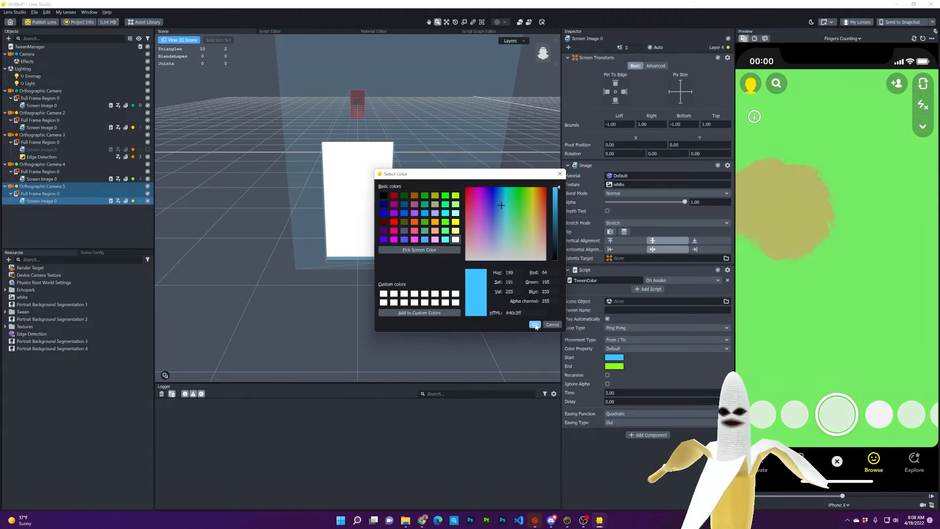
{"action": "left_click", "coordinate": [536, 325]}
{"action": "left_click", "coordinate": [614, 365]}
{"action": "left_click", "coordinate": [506, 215]}
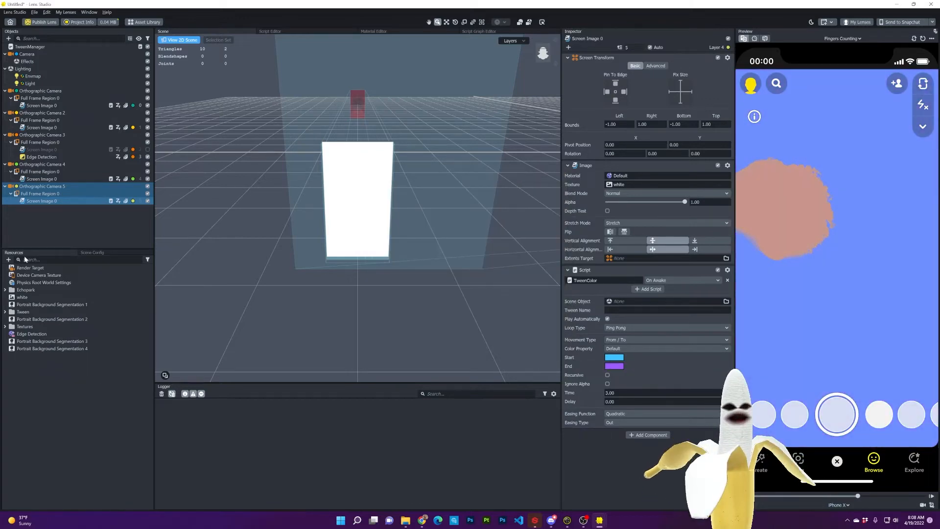
{"action": "left_click", "coordinate": [63, 227]}
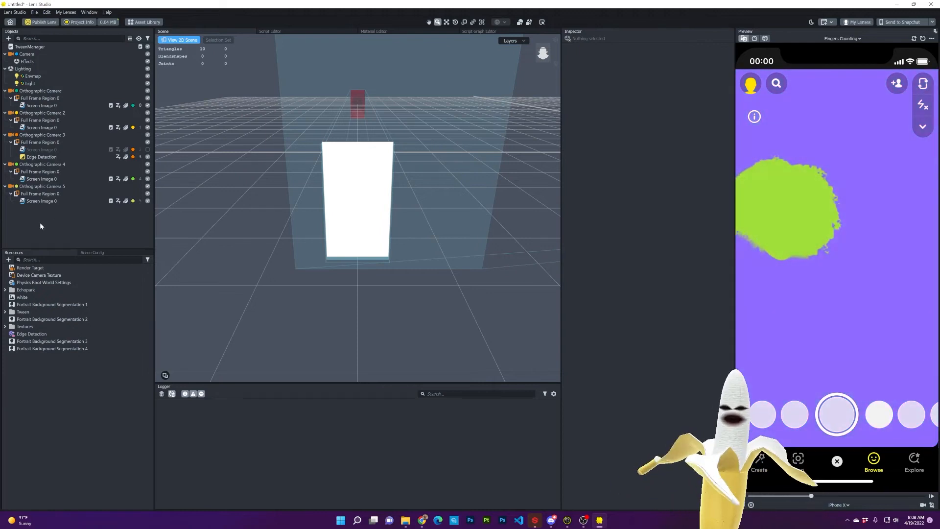
Turn off Invert Mask on the Portrait Head segmentation texture, Portrait Background Segmentation 4
{"action": "left_click", "coordinate": [53, 349]}
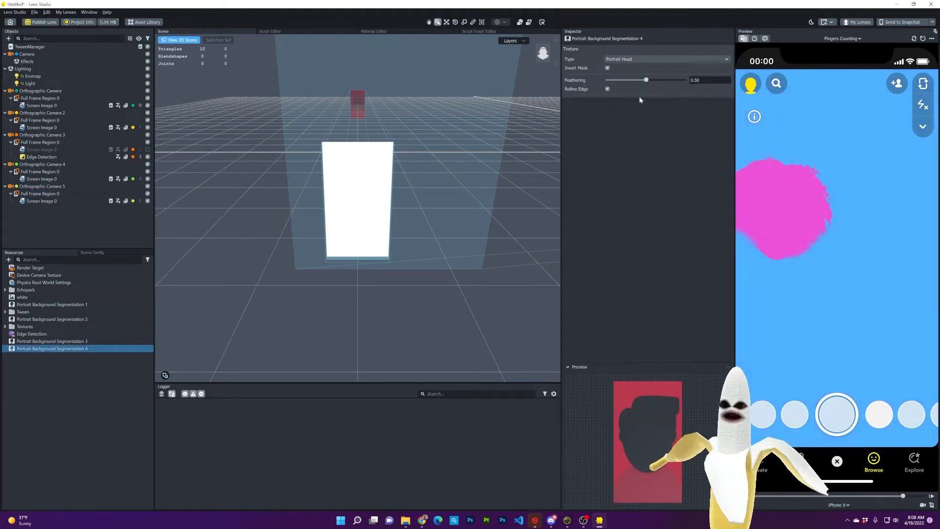
{"action": "left_click", "coordinate": [607, 68]}
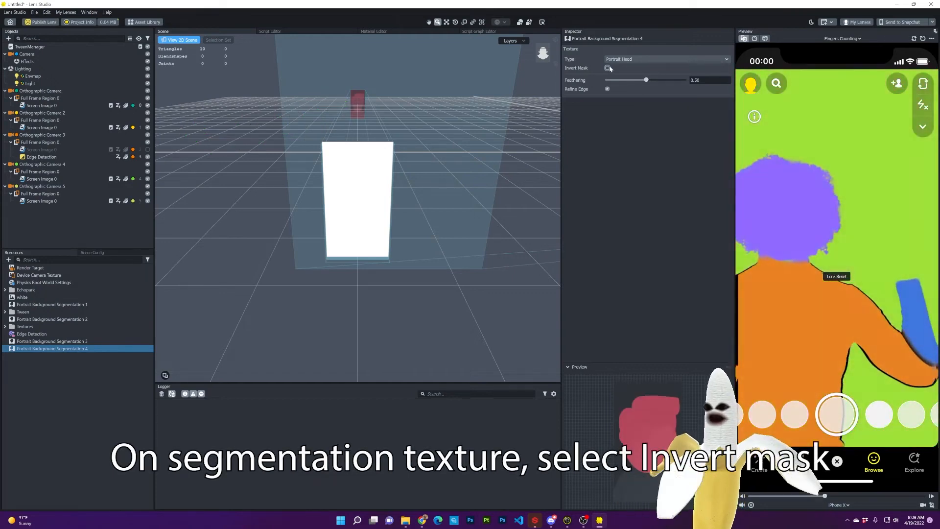
Try turning off Invert Mask on the Upper Garment segmentation texture, Portrait Background Segmentation 3, and switch it back on
{"action": "left_click", "coordinate": [41, 164]}
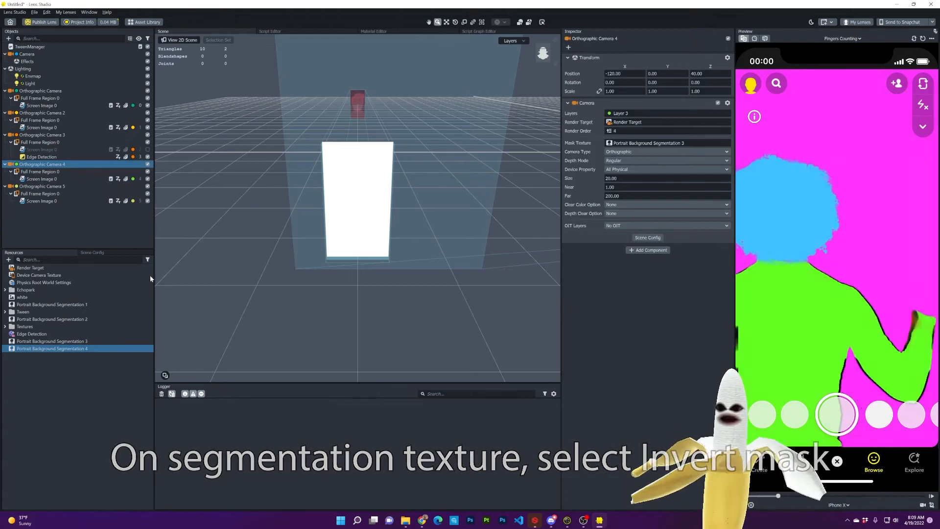
{"action": "left_click", "coordinate": [51, 341]}
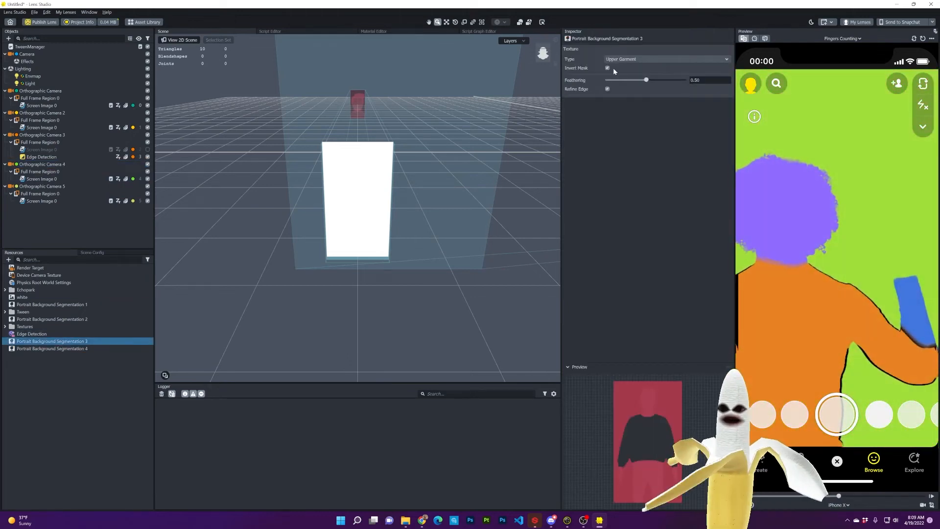
{"action": "left_click", "coordinate": [608, 69]}
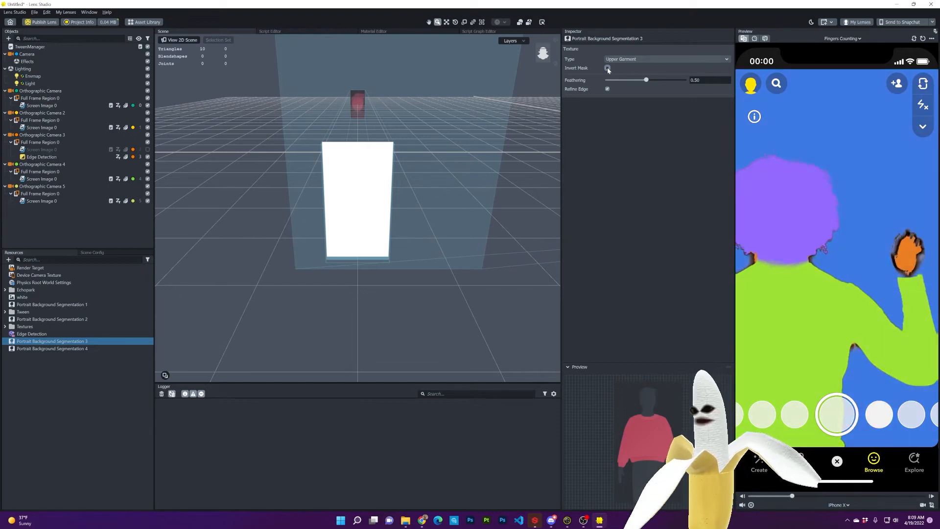
{"action": "left_click", "coordinate": [608, 69]}
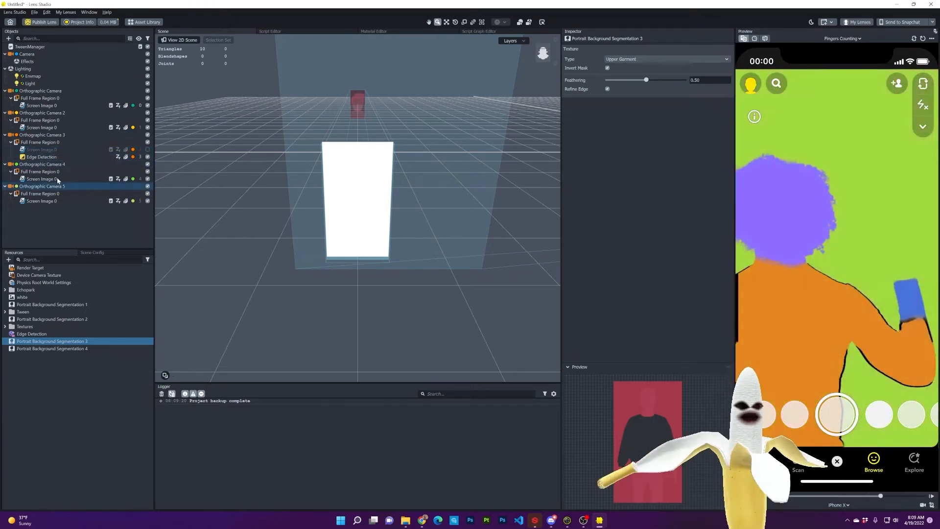
Duplicate Orthographic Camera 3 with its edge detection and place the copy below Orthographic Camera 5 in the object hierarchy
{"action": "left_click", "coordinate": [48, 136]}
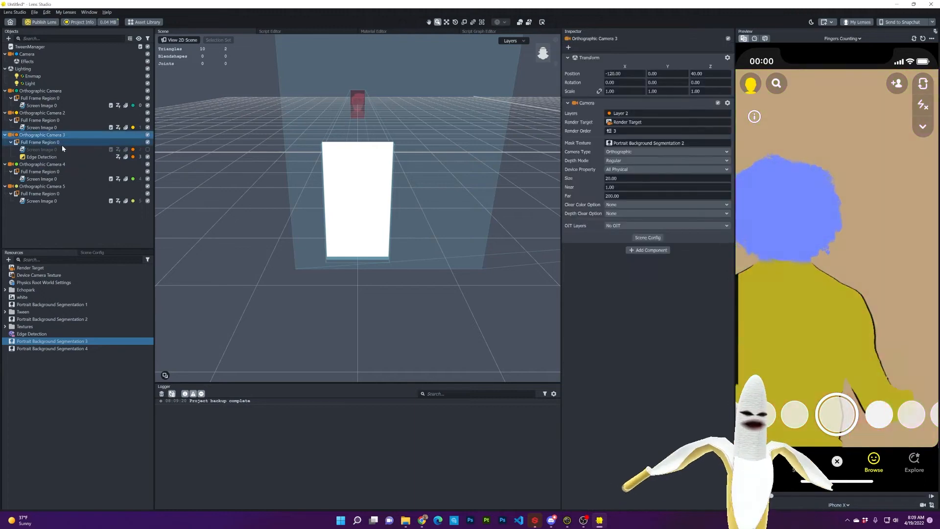
{"action": "key", "text": "ctrl+d"}
{"action": "left_click_drag", "start_coordinate": [30, 243], "coordinate": [40, 216]}
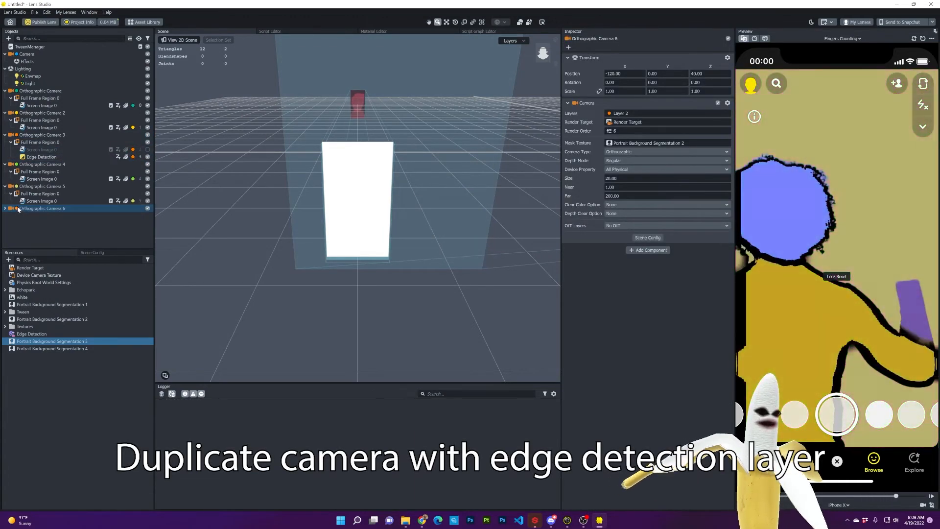
Add a new Layer 5 for Orthographic Camera 6 and remove Layer 2 from that camera
{"action": "left_click", "coordinate": [17, 209]}
{"action": "left_click", "coordinate": [25, 265]}
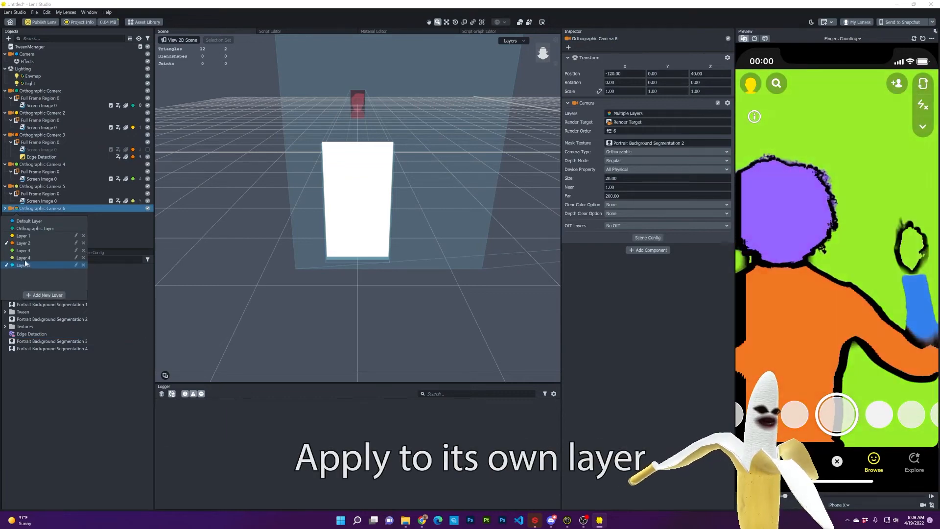
{"action": "left_click", "coordinate": [23, 243]}
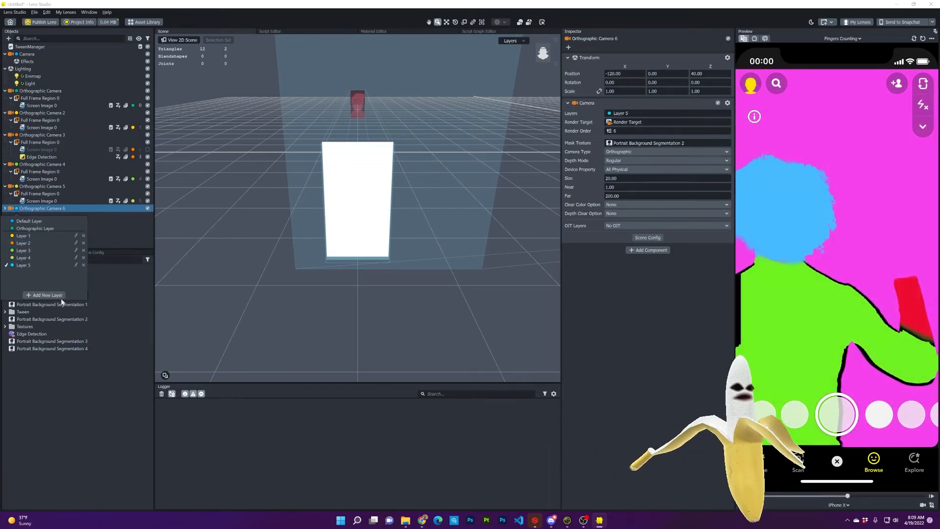
{"action": "left_click", "coordinate": [123, 231]}
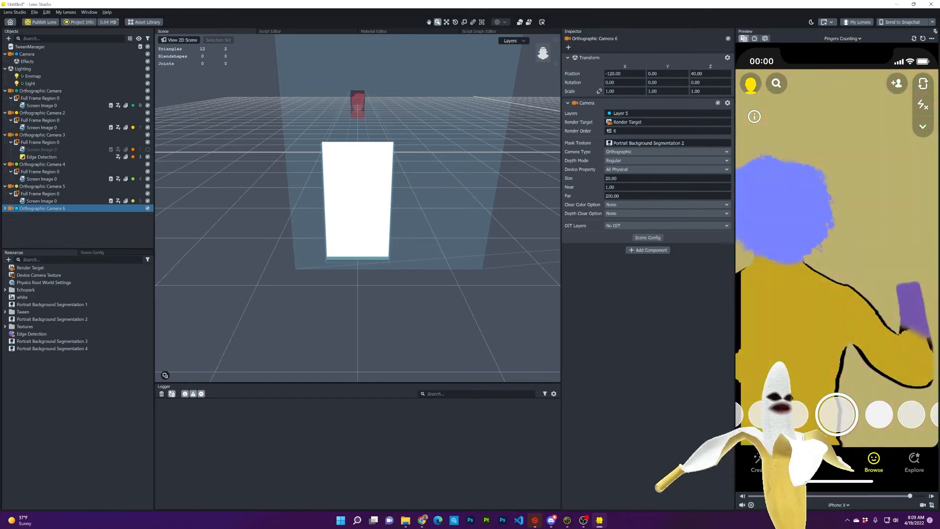
Move the Edge Detection object under Orthographic Camera 6 to Layer 5
{"action": "left_click", "coordinate": [28, 217]}
{"action": "left_click", "coordinate": [11, 215]}
{"action": "left_click", "coordinate": [34, 229]}
{"action": "left_click", "coordinate": [134, 230]}
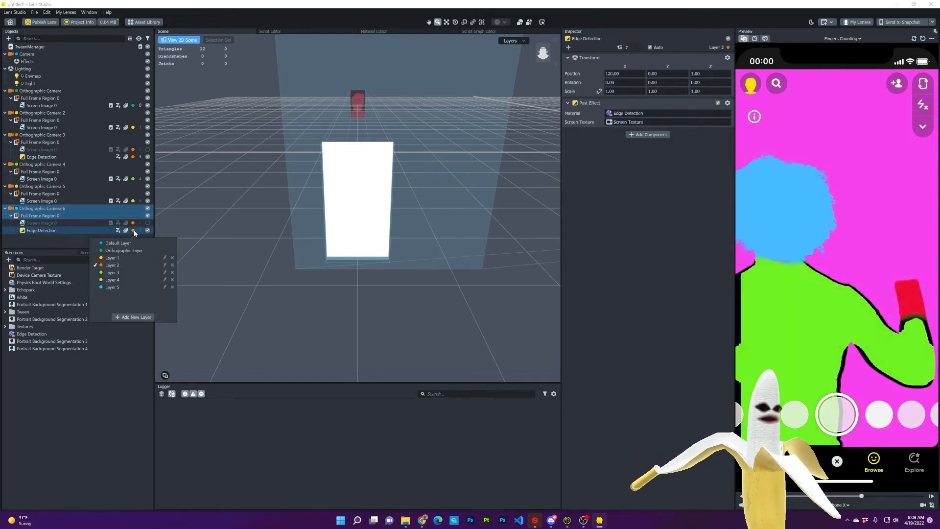
{"action": "left_click", "coordinate": [122, 287]}
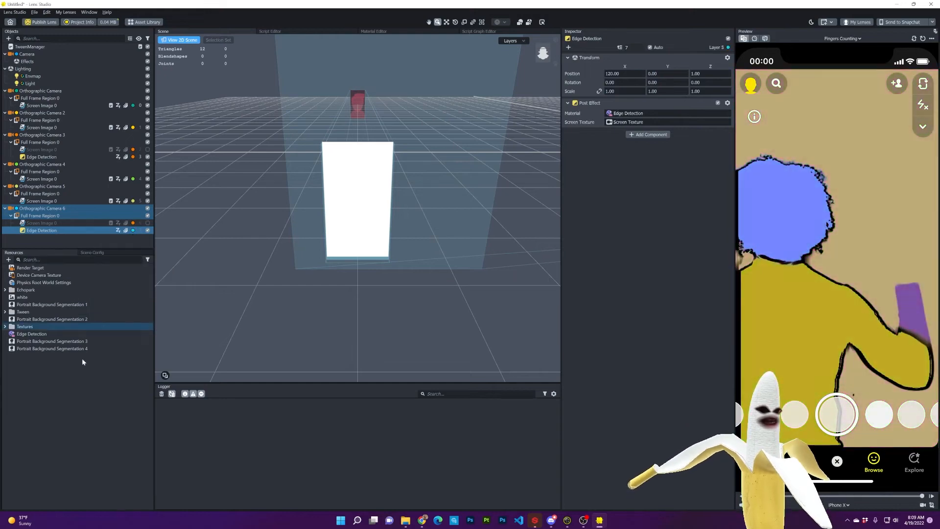
Duplicate the Edge Detection material and assign the copy, Edge Detection 2, to the Edge Detection object under Orthographic Camera 6
{"action": "left_click", "coordinate": [59, 334]}
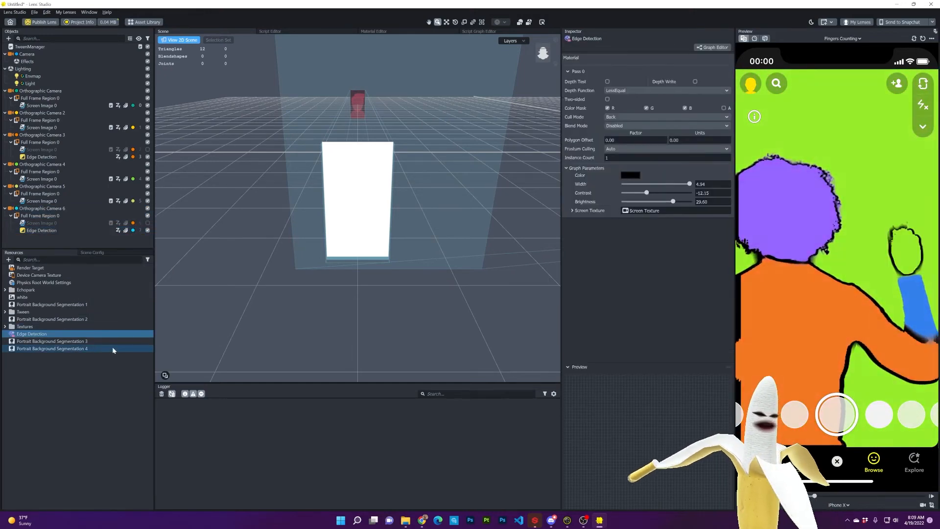
{"action": "key", "text": "ctrl+d"}
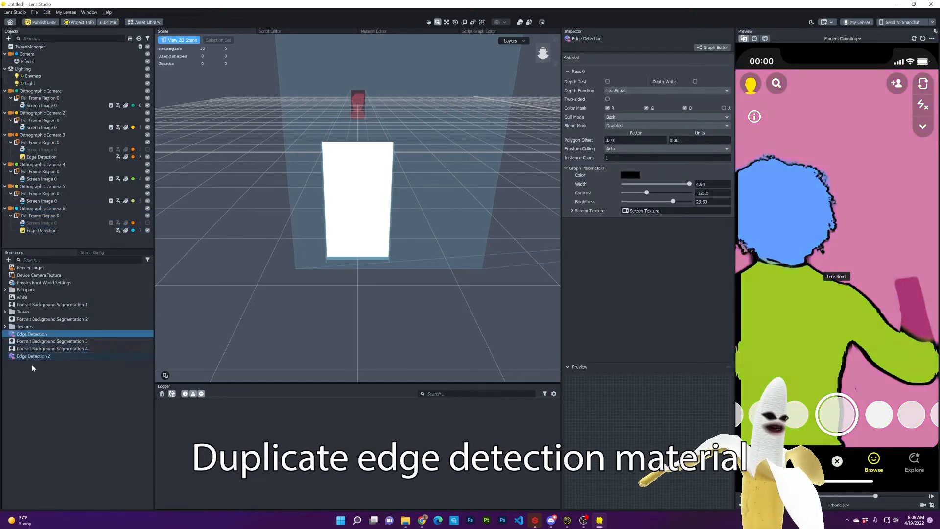
{"action": "left_click", "coordinate": [31, 356]}
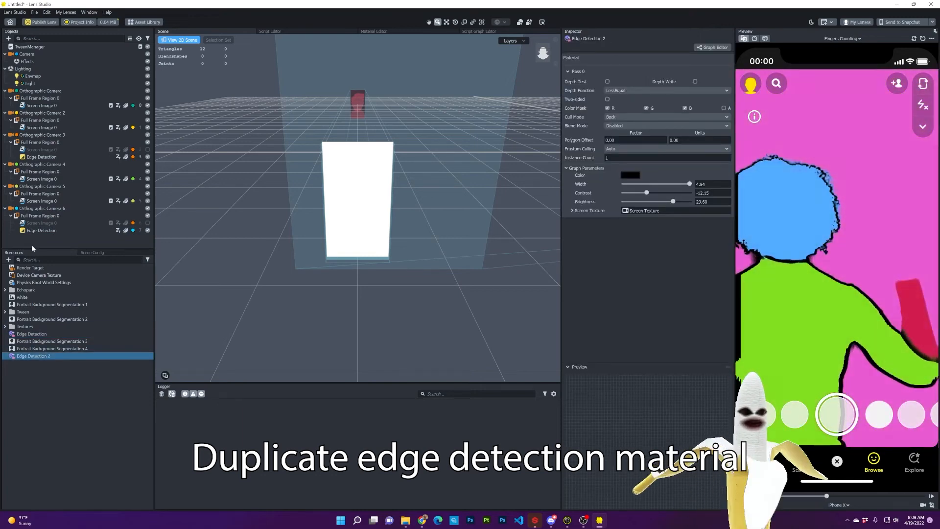
{"action": "left_click", "coordinate": [42, 230]}
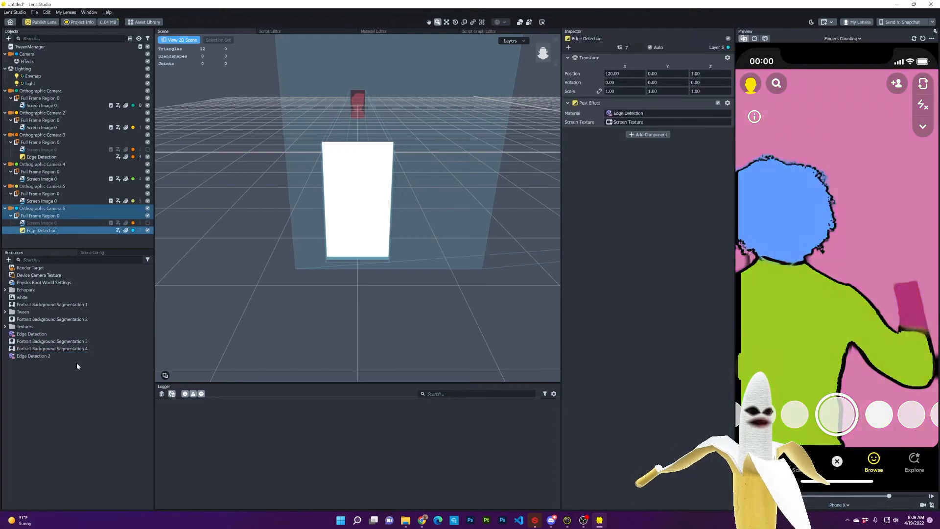
{"action": "left_click_drag", "start_coordinate": [34, 358], "coordinate": [649, 114]}
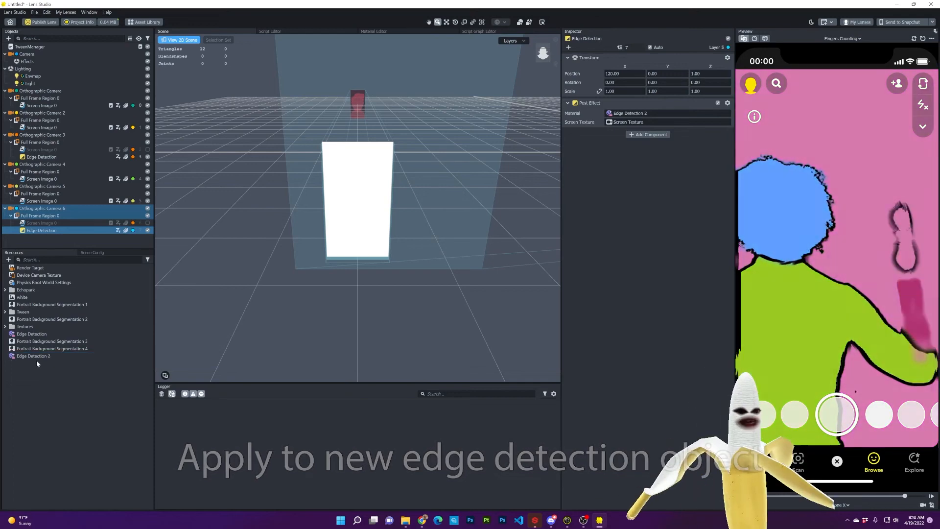
Reduce the outline width of the Edge Detection 2 material to about 3.3
{"action": "left_click", "coordinate": [34, 356]}
{"action": "mouse_move", "coordinate": [663, 184]}
{"action": "left_mouse_down"}
{"action": "mouse_move", "coordinate": [676, 182]}
{"action": "mouse_move", "coordinate": [667, 188]}
{"action": "left_mouse_up"}
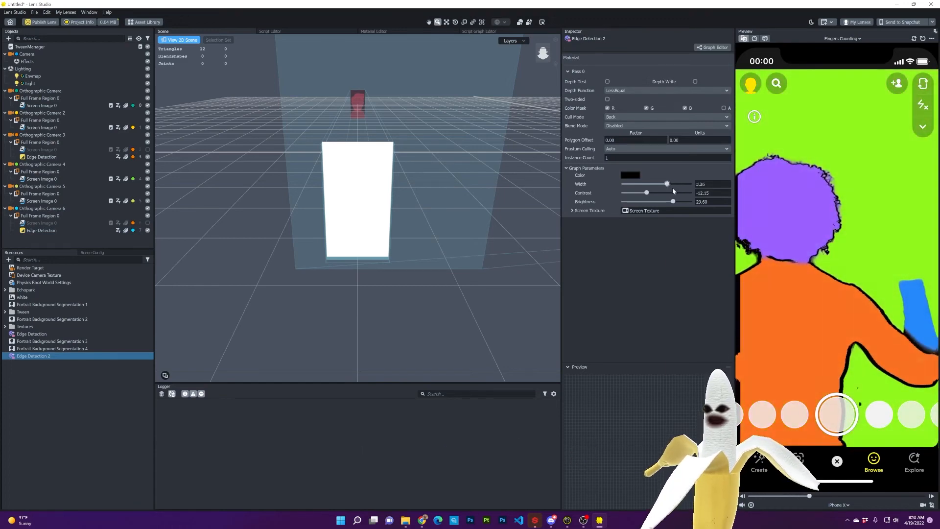